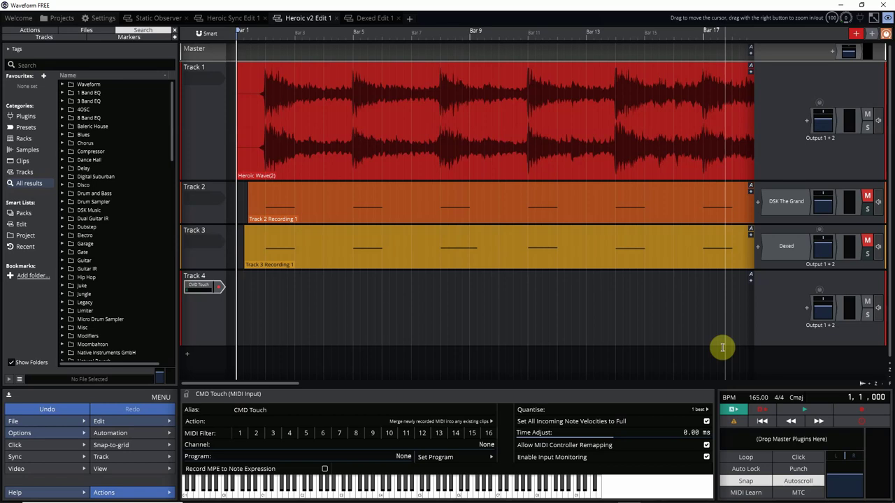
Step: Switch to the image viewer and advance to the CMD Touch TC64 controller picture
key("alt+Tab")
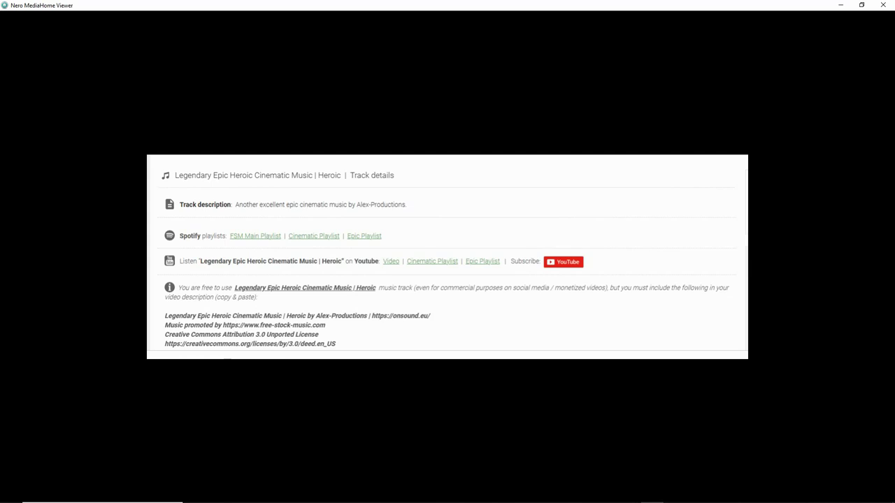
left_click(481, 480)
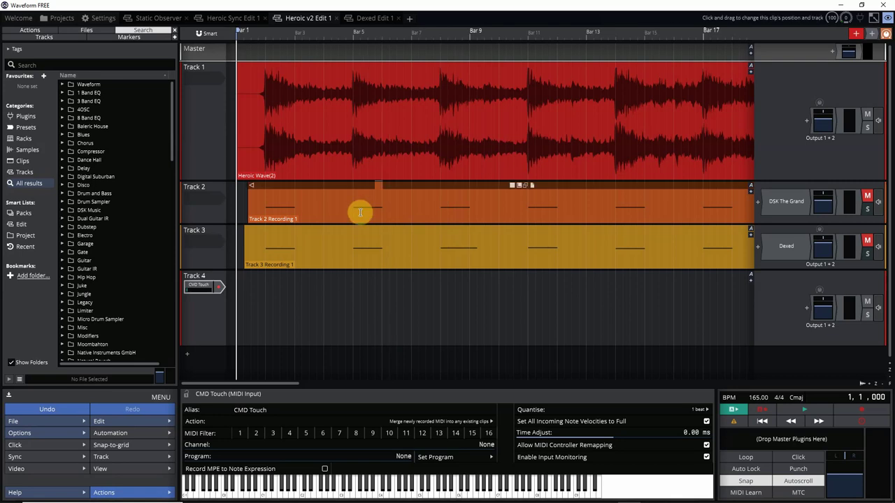
Step: Compact Tracks 2 and 3, then confirm Track 4's CMD Touch MIDI input with a test note
left_click(305, 312)
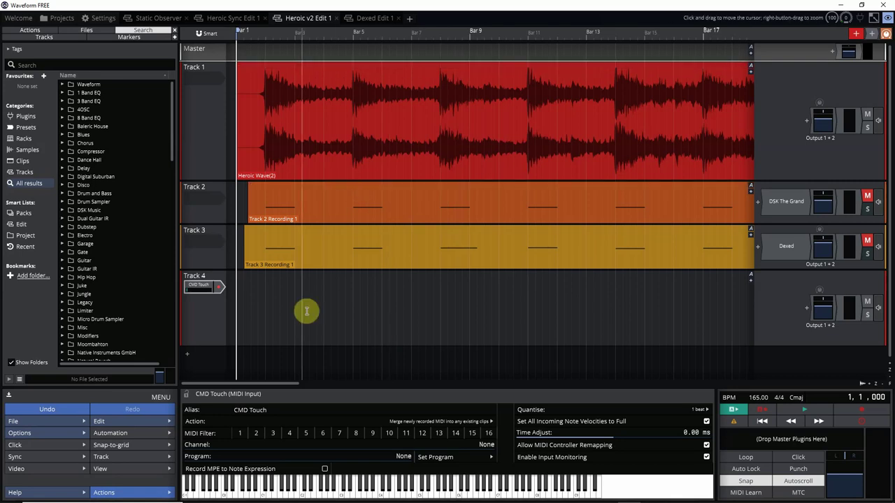
double_click(213, 218)
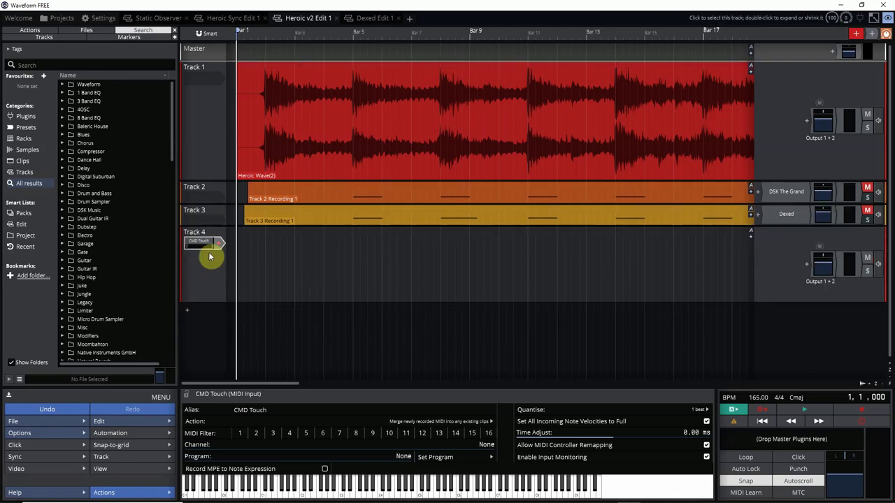
left_click(203, 244)
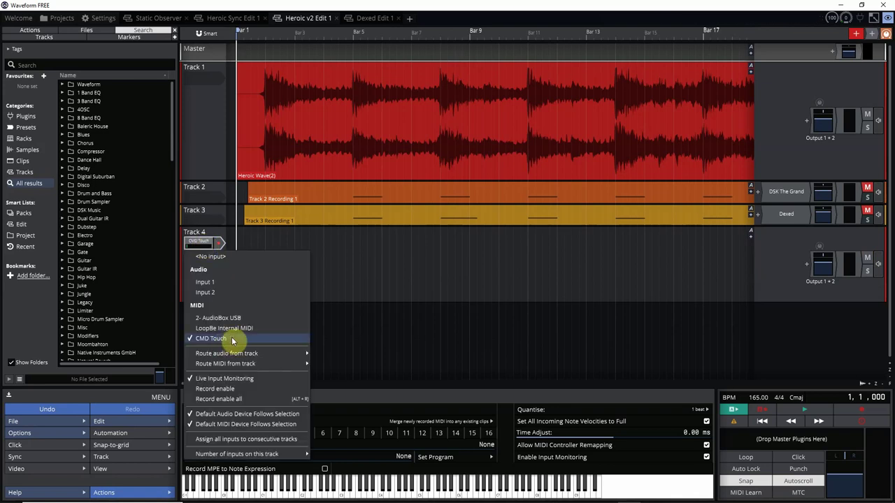
left_click(220, 233)
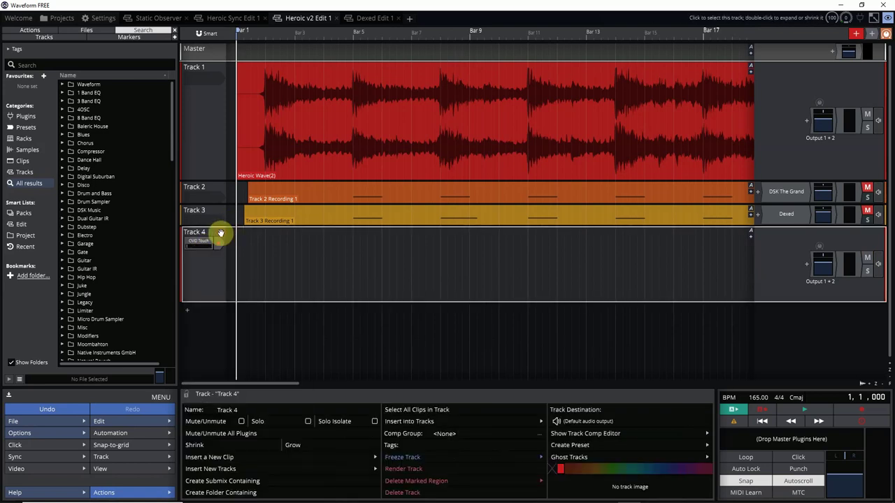
left_click(207, 245)
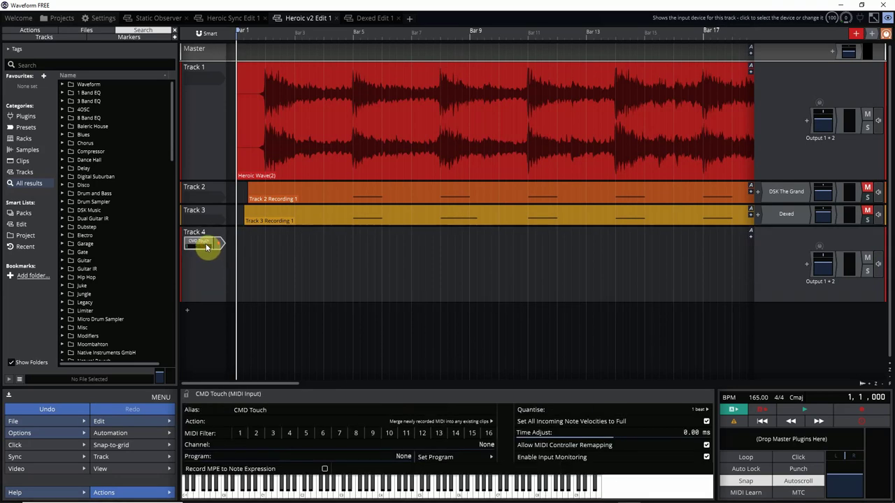
left_click(415, 493)
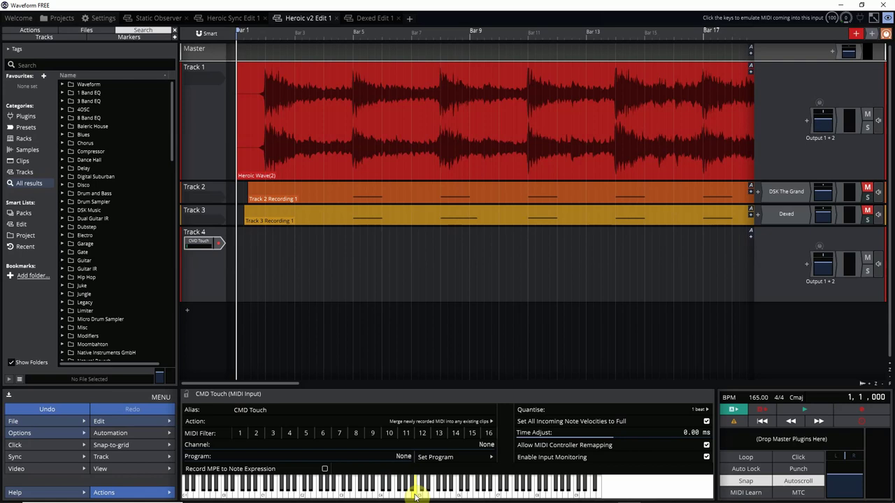
Step: Add DSK The Grand from the DSK Music folder to Track 4 with reverb fully down
left_click(806, 264)
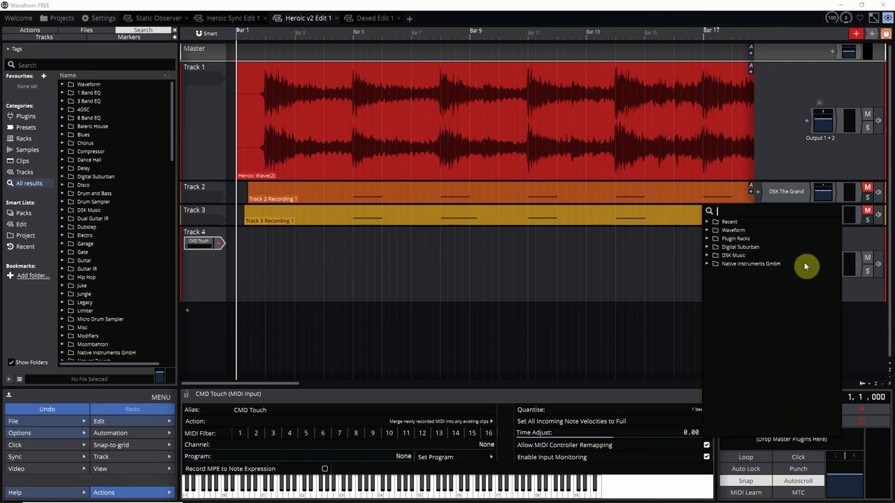
left_click(707, 256)
left_click(746, 263)
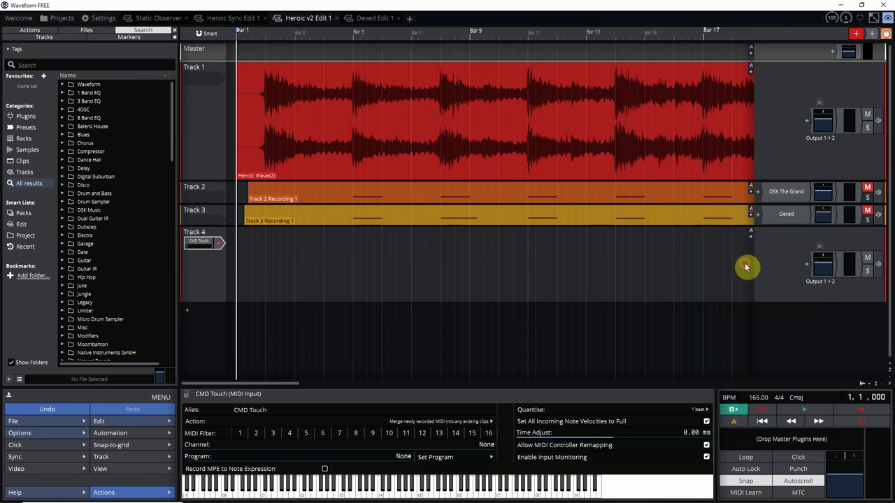
left_click_drag(249, 201, 261, 170)
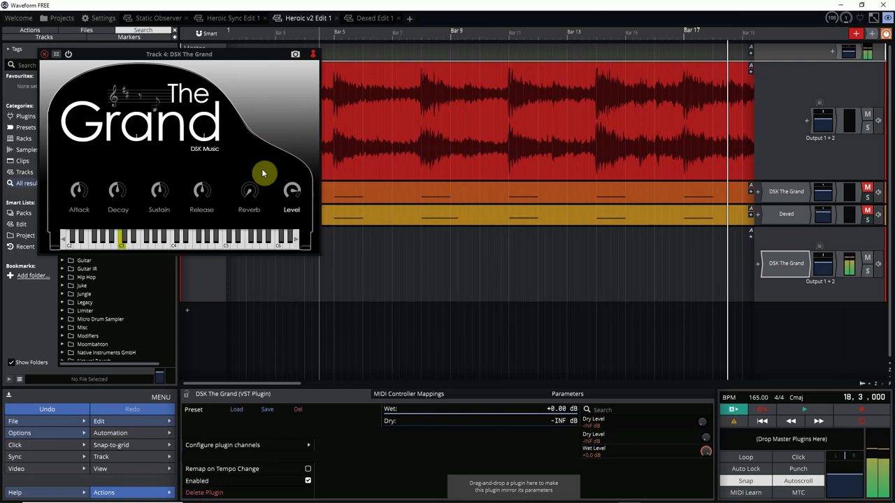
left_click(43, 54)
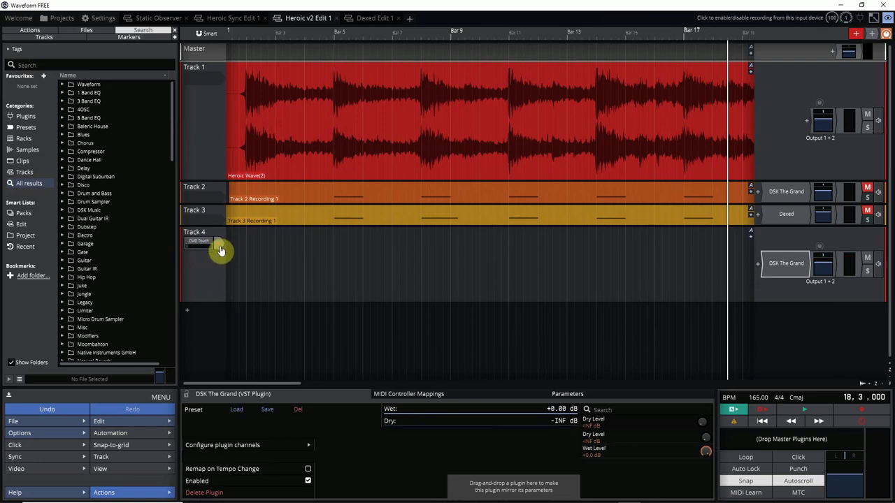
Step: Set the playhead near bar 1 and start recording controller MIDI onto Track 4
left_click(238, 56)
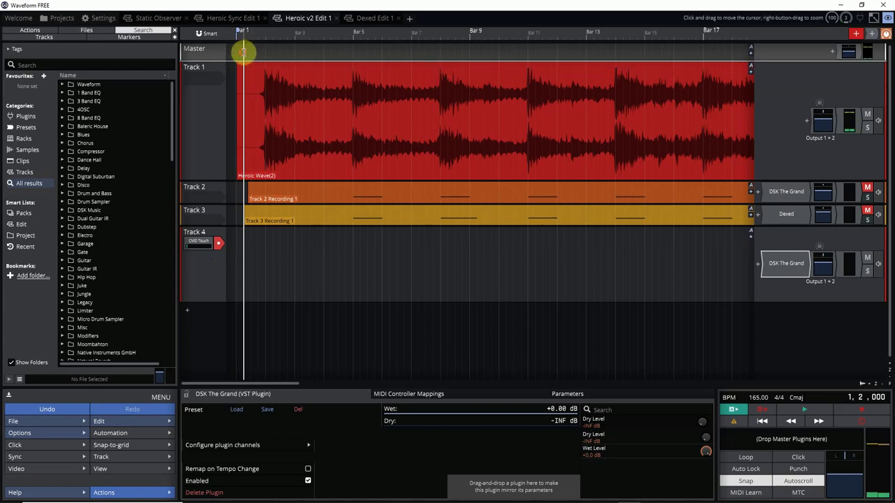
key("r")
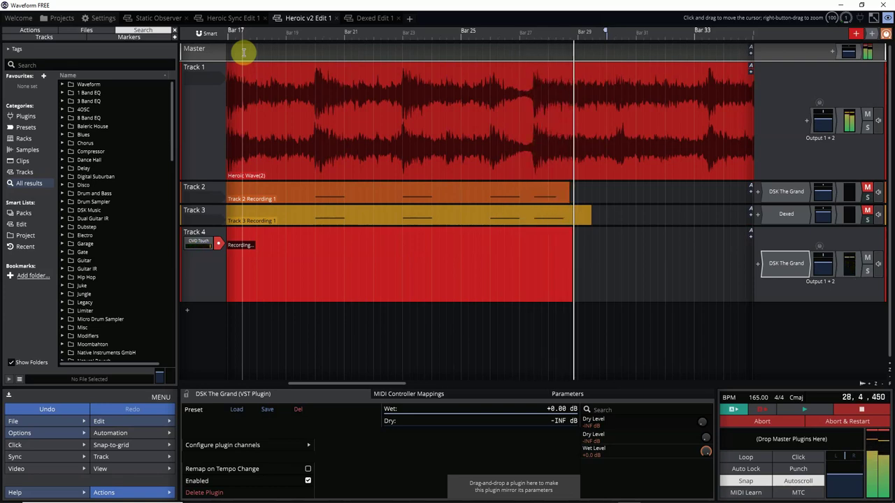
Step: Stop recording and make Track 4 taller to reveal its recorded notes
key("space")
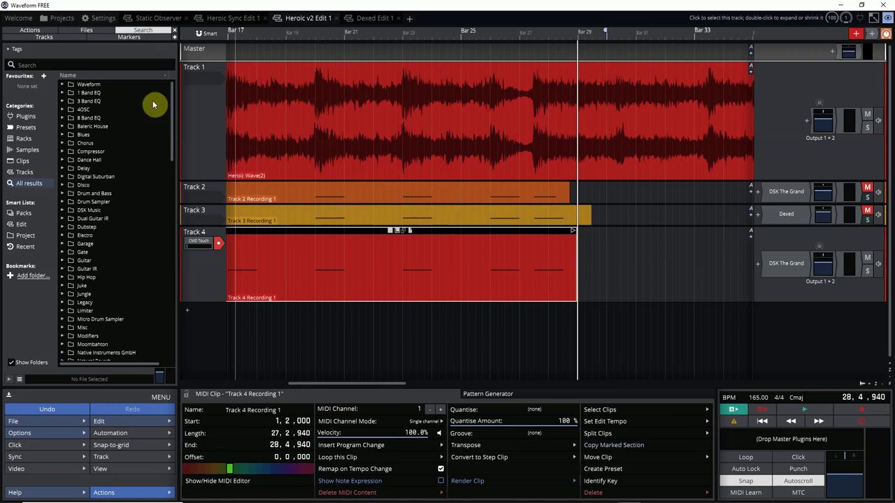
left_click_drag(212, 302, 213, 353)
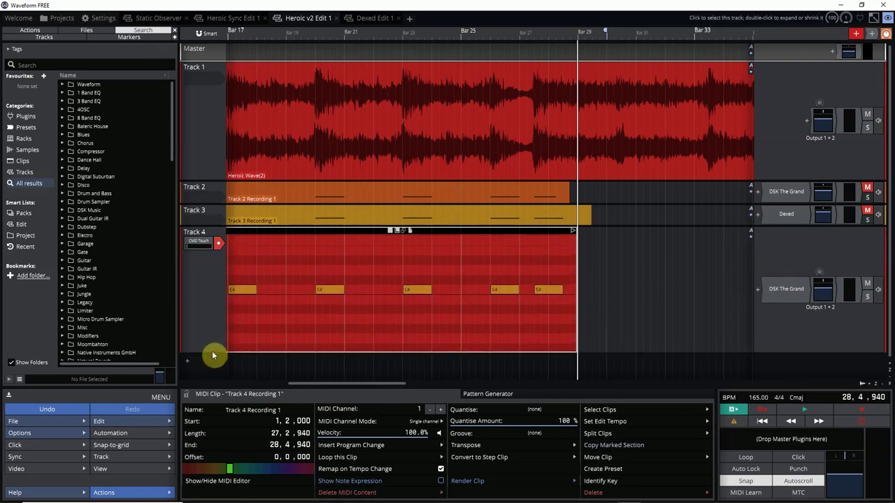
mouse_move(254, 323)
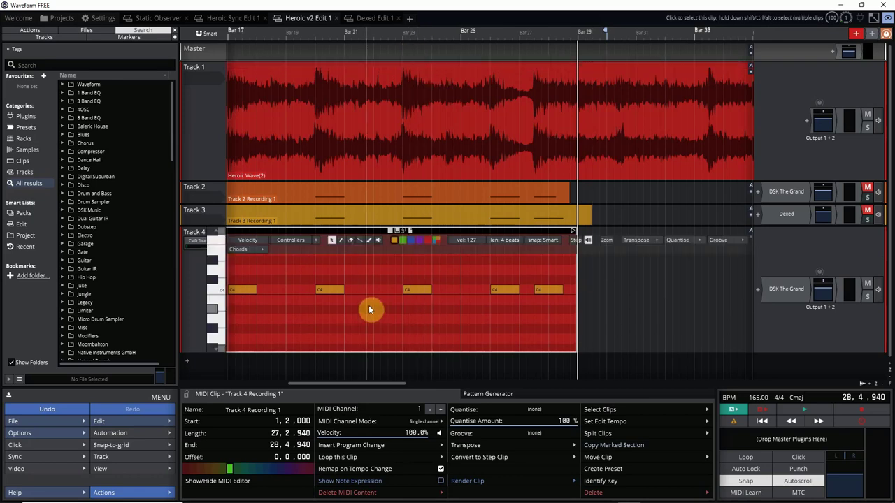
Step: Delete the stray short note at the clip start and add a one-beat C4 at bar 2
key("Home")
double_click(282, 289)
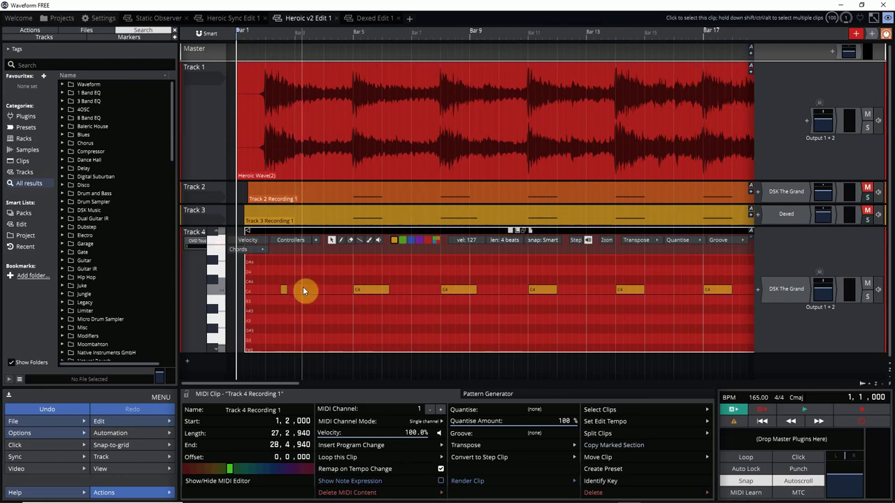
double_click(283, 289)
double_click(284, 289)
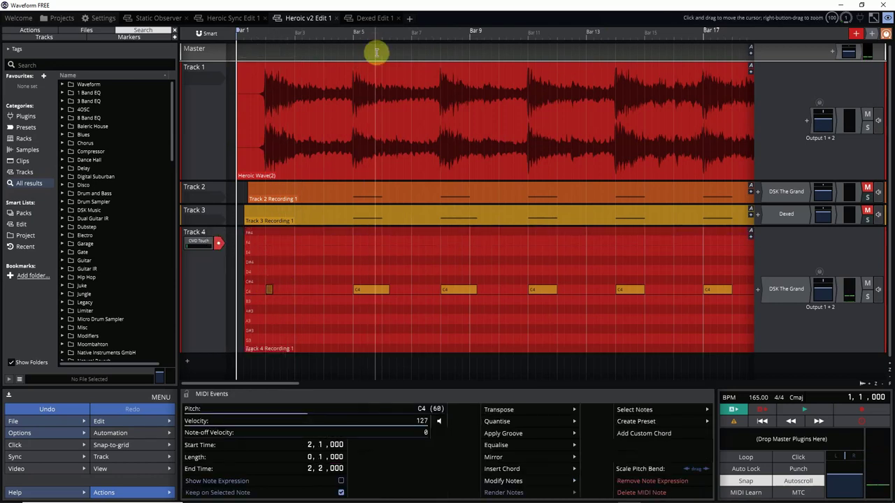
Step: Make the C4 notes at bars 2 and 5 one bar long, then select the bar 8 note
scroll(379, 36, "up", 2)
scroll(378, 36, "up", 2)
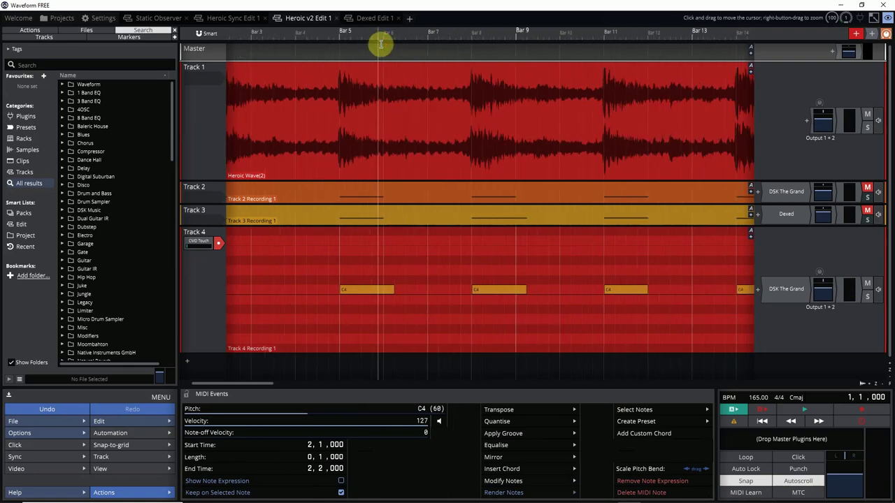
left_click_drag(254, 389, 248, 388)
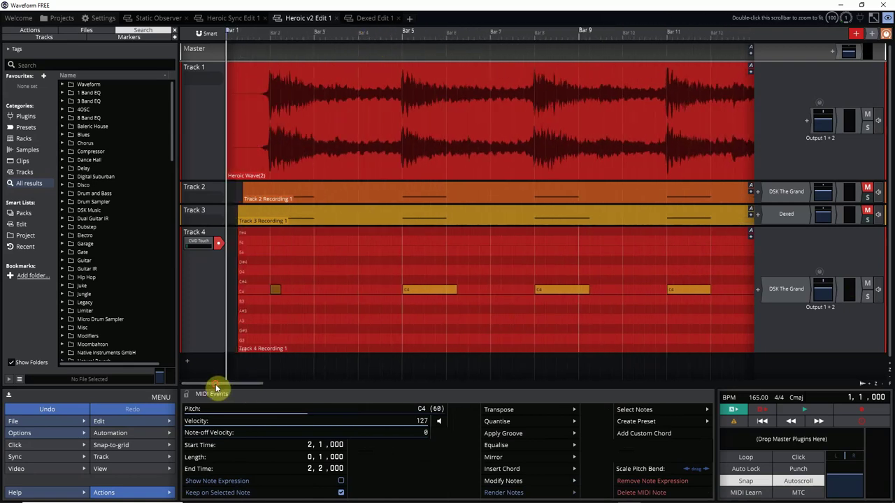
mouse_move(281, 308)
left_click_drag(279, 289, 302, 291)
left_click_drag(455, 290, 443, 289)
left_click(586, 289)
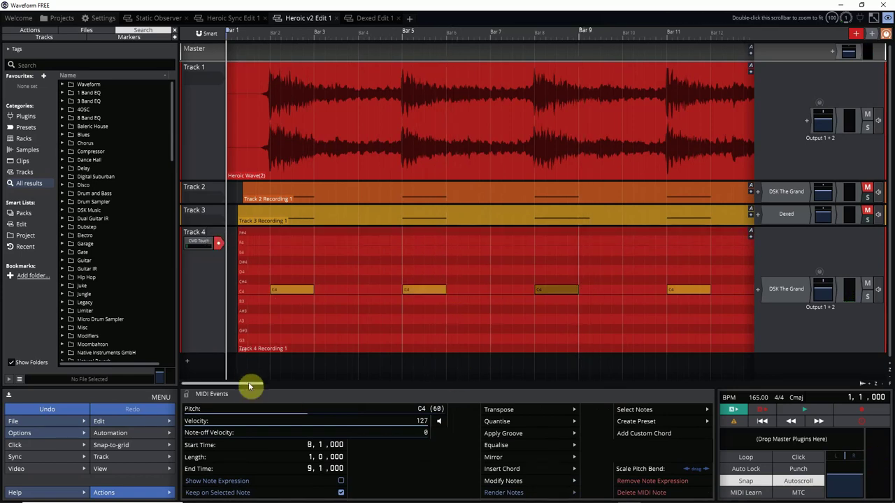
Step: Scroll the timeline back and set playback to begin at bar 1, beat 2
left_click_drag(250, 385, 397, 386)
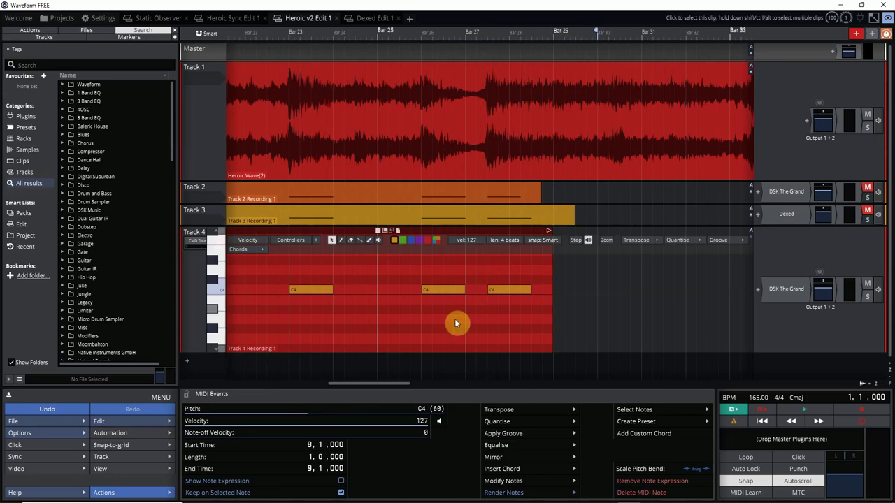
left_click_drag(394, 385, 220, 387)
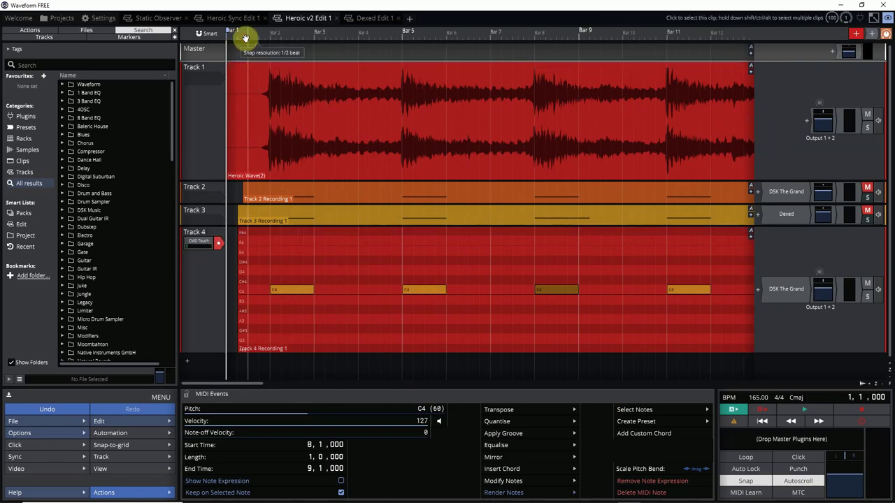
left_click_drag(246, 49, 248, 51)
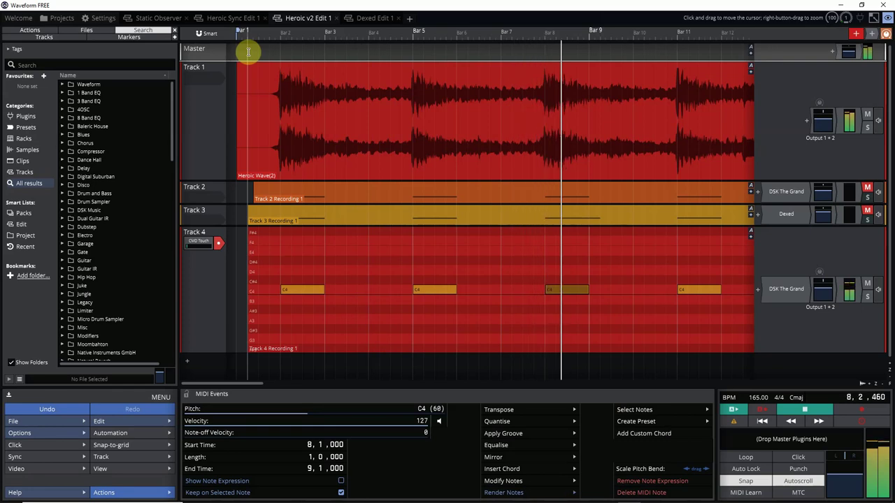
Step: Stop playback near bar 9, then select the Heroic Wave audio clip and Track 4 Recording 1 clip
key("space")
left_click(439, 205)
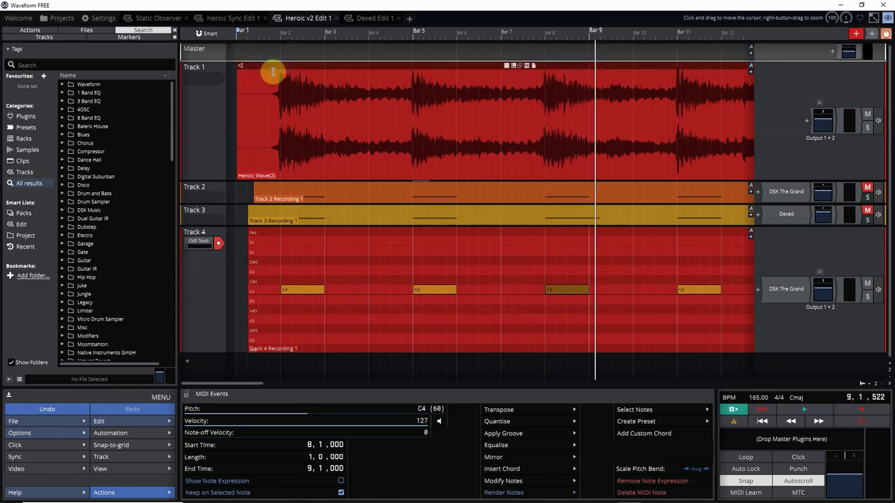
left_click(372, 132)
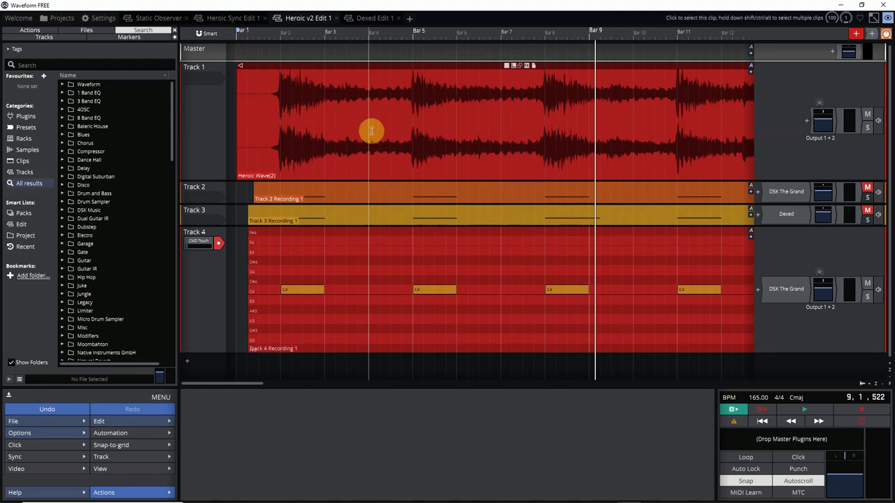
left_click(291, 231)
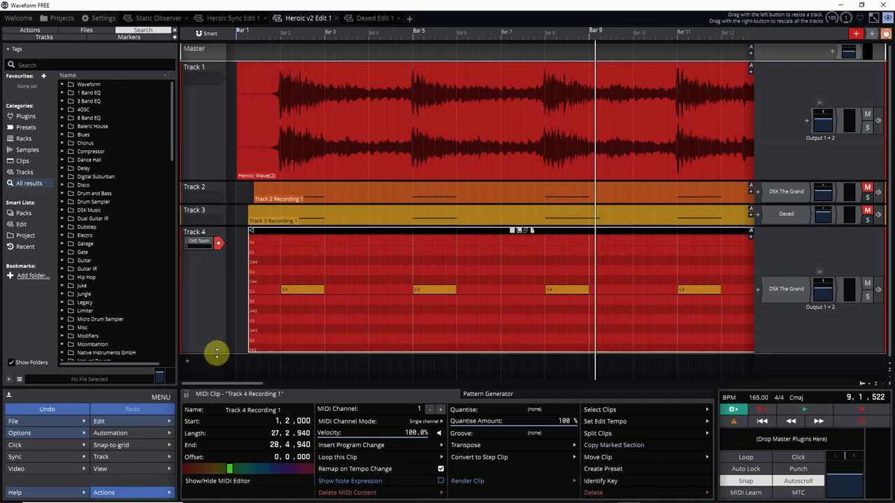
Step: Shrink Track 4, expand Track 2's piano roll to inspect its C4 notes, then shrink it again
left_click_drag(216, 353, 209, 272)
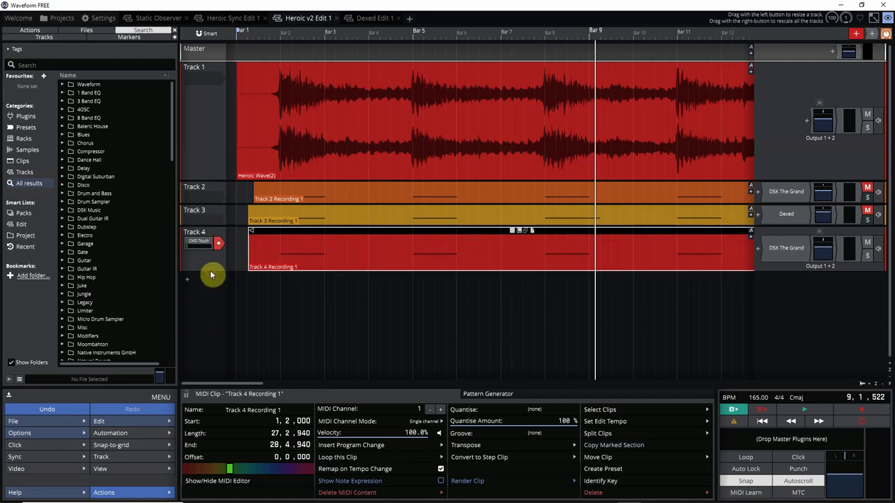
double_click(219, 198)
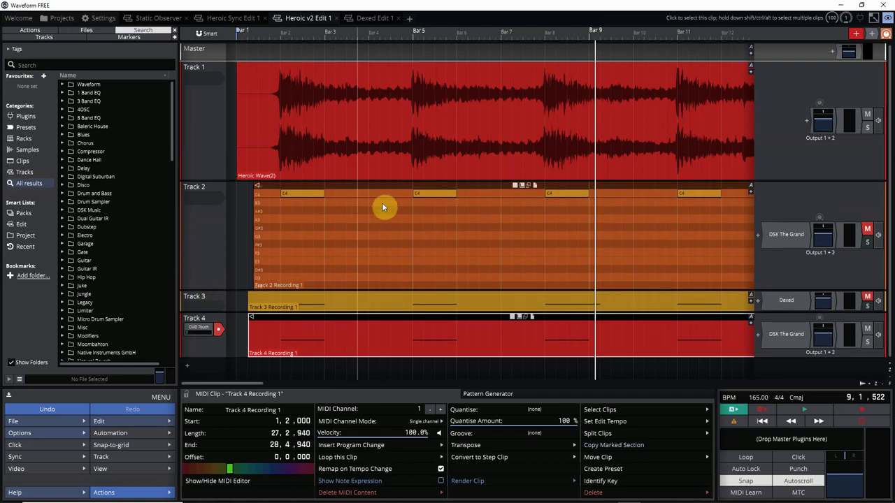
scroll(314, 235, "up", 3)
scroll(332, 241, "down", 2)
scroll(331, 236, "up", 3)
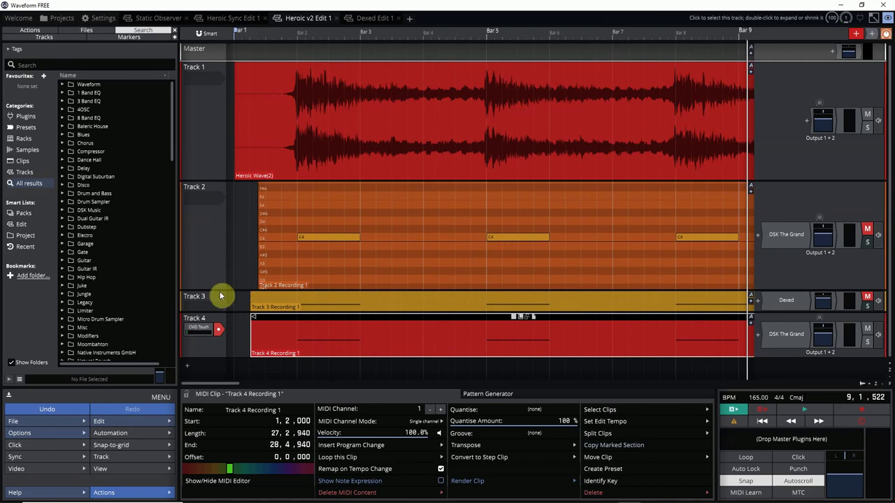
left_click_drag(219, 293, 226, 273)
Step: Dismiss Track 4's input menu, expand Track 3's MIDI notes, place the playhead at bar 9, and zoom out
left_click(220, 260)
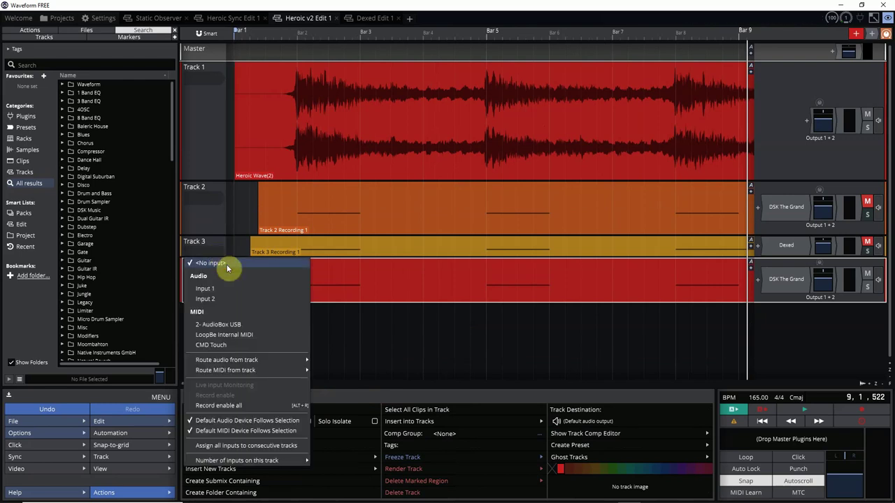
left_click(488, 342)
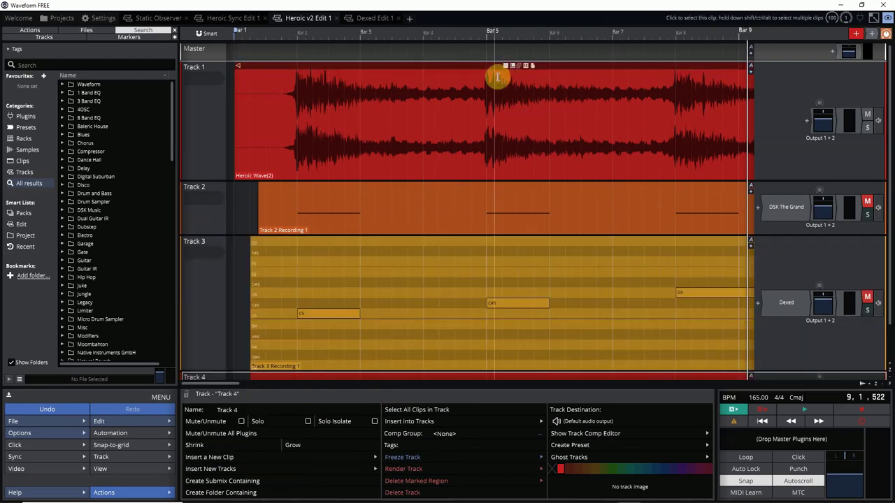
scroll(481, 34, "down", 3)
left_click(477, 33)
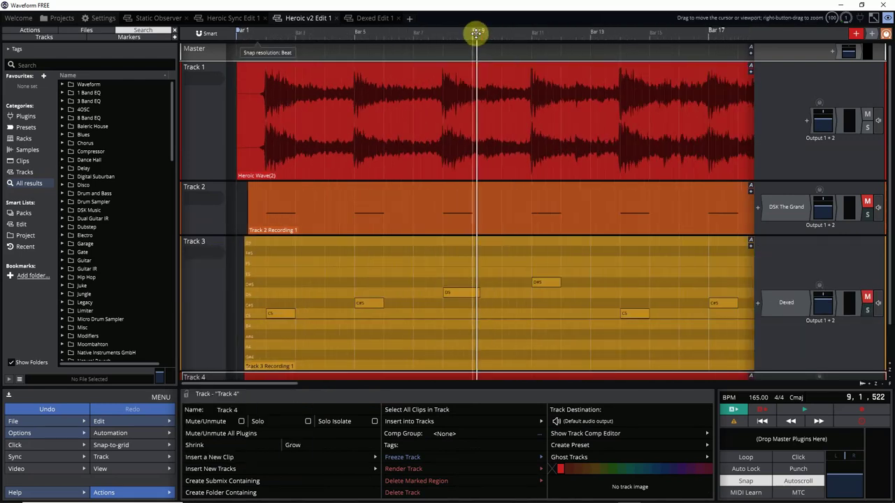
scroll(476, 33, "down", 3)
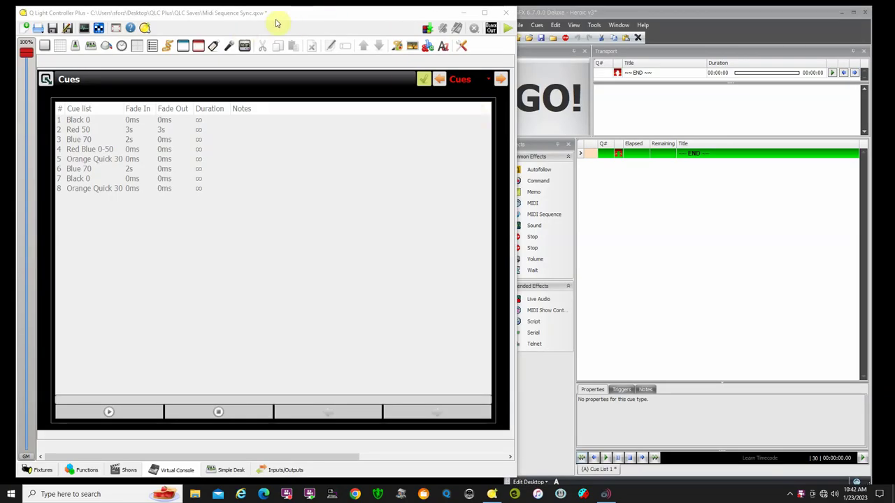
Step: Focus the SFX window, then bring QLC+ with its eight-cue list back in front
left_click(683, 16)
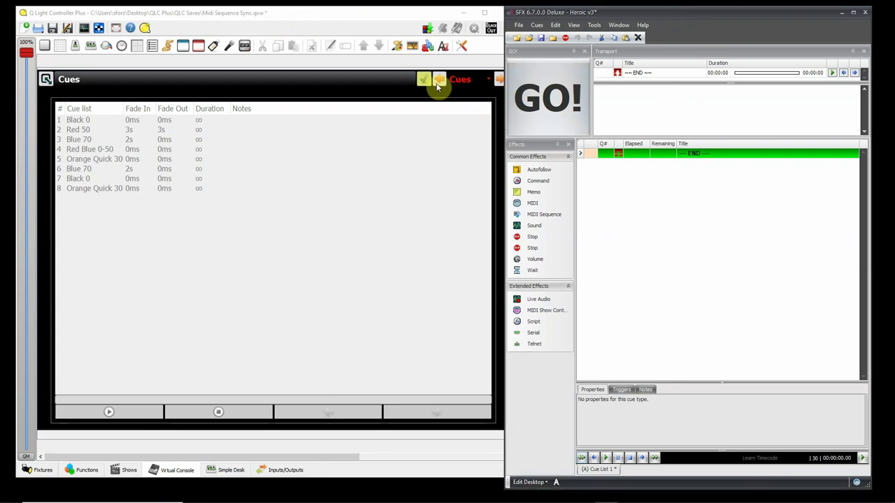
left_click(303, 14)
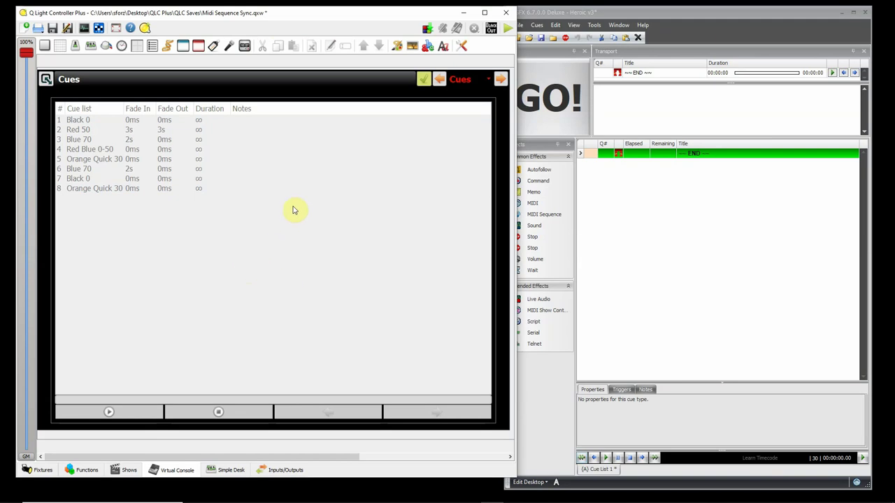
Step: On the Inputs/Outputs page, make MIDI 3: CMD Touch the input for Universe 1
left_click(283, 470)
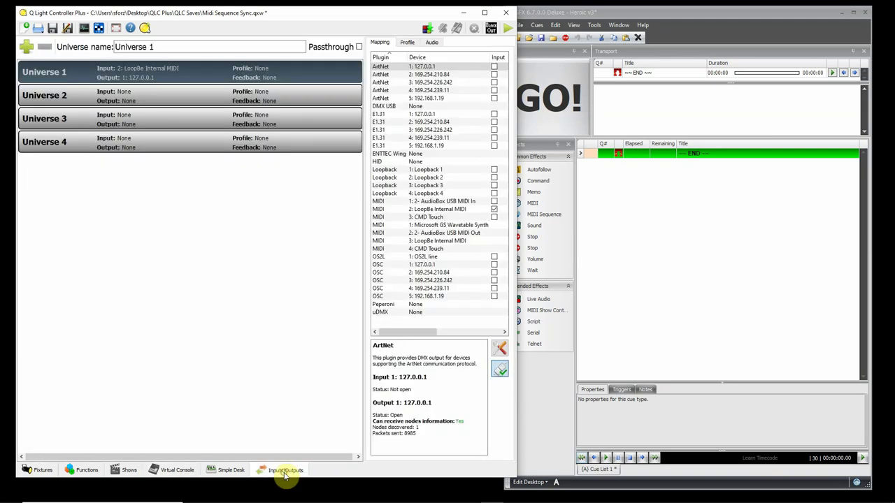
left_click(494, 219)
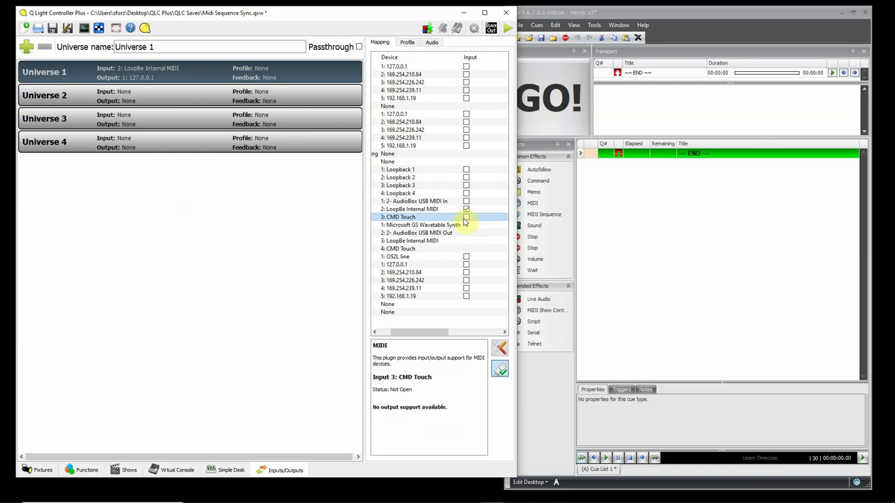
left_click(466, 218)
Step: Auto-detect the Cues widget's Next Cue input from the controller as universe 1 MIDI channel 189
left_click(176, 472)
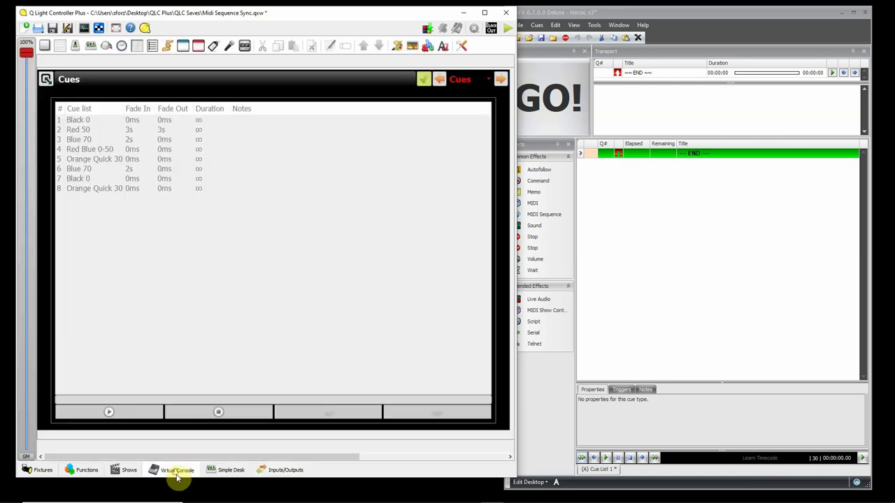
double_click(244, 227)
left_click(213, 169)
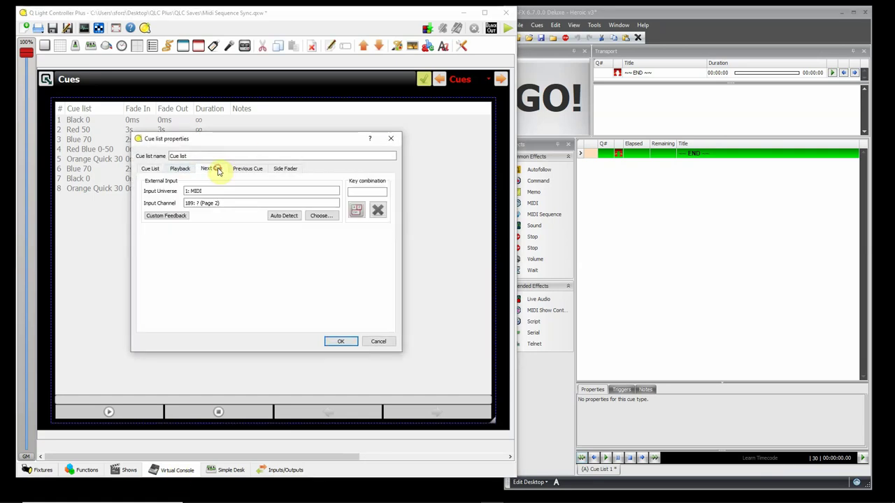
left_click(287, 218)
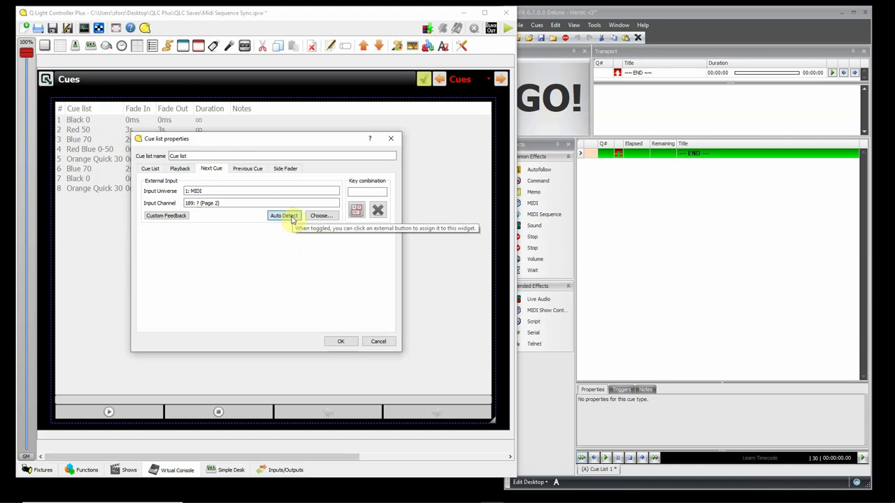
left_click(341, 341)
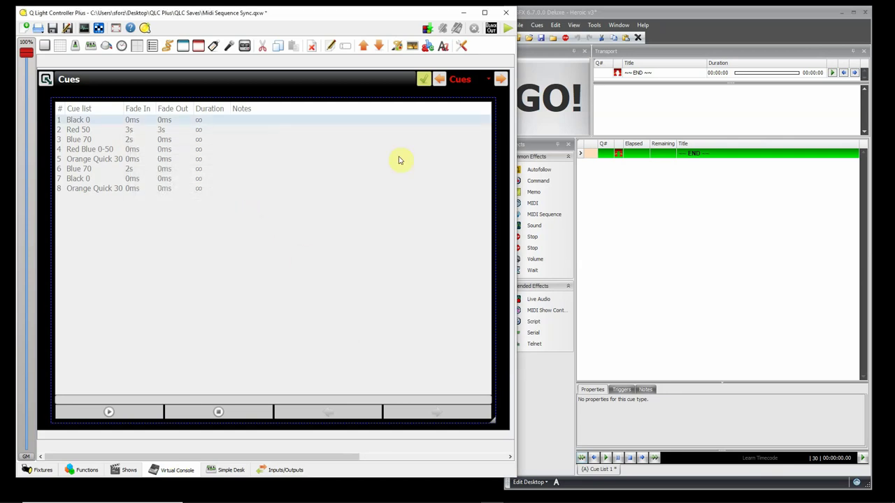
left_click(508, 28)
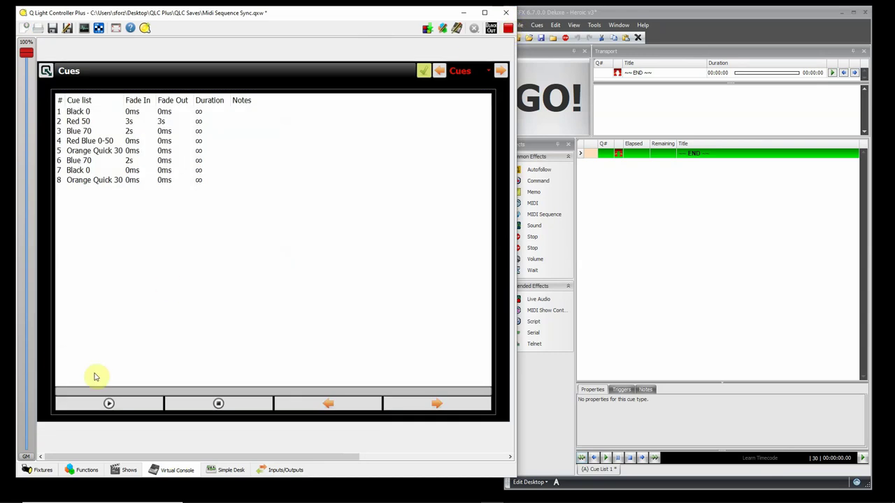
left_click(108, 403)
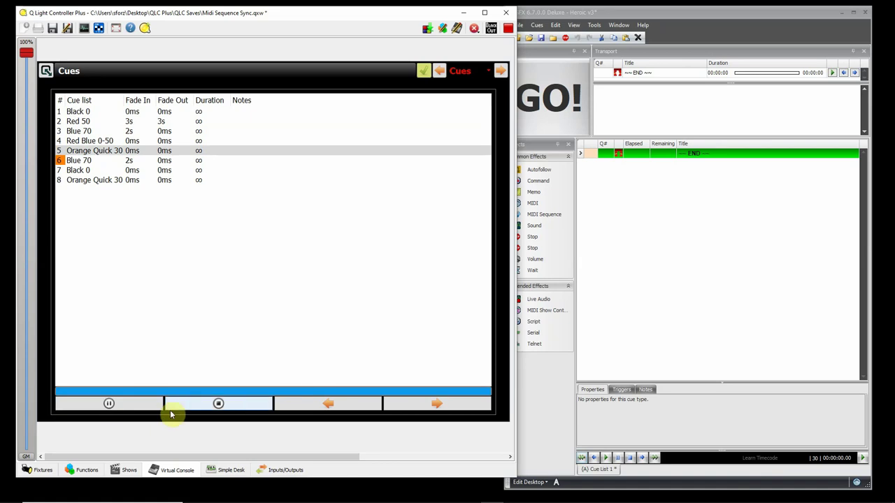
left_click(219, 404)
left_click(218, 404)
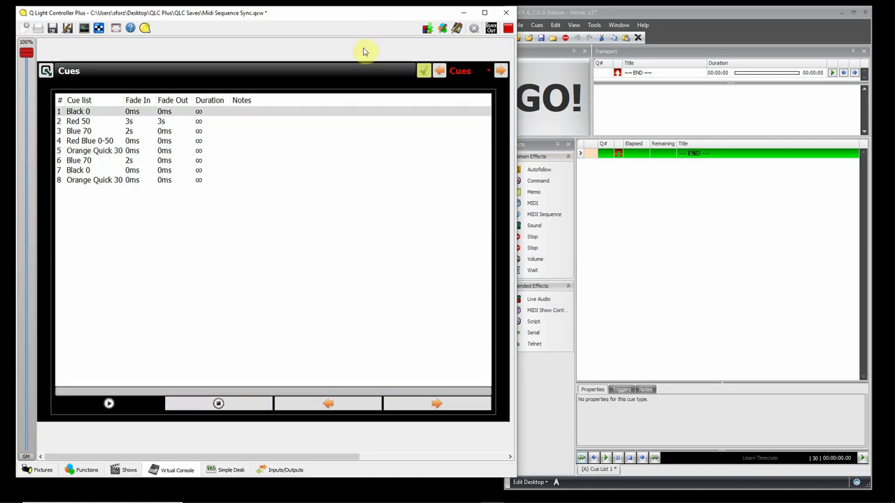
left_click(508, 29)
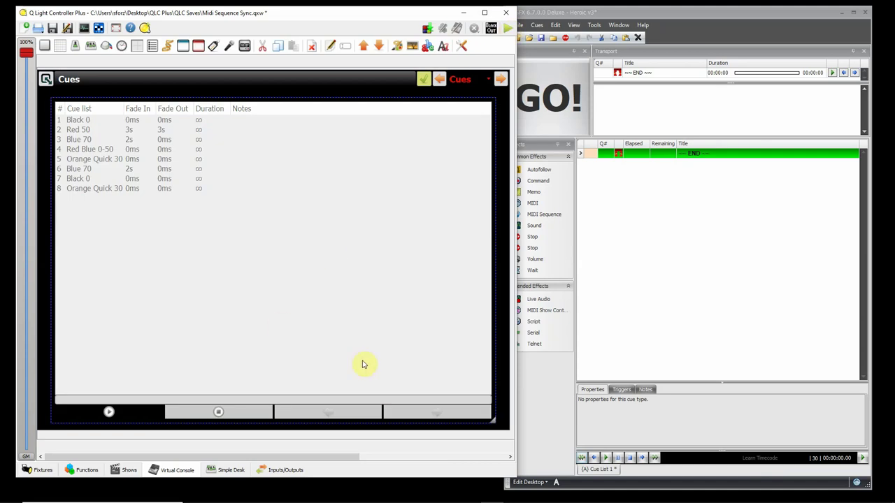
Step: Make MIDI 2: LoopBe Internal MIDI Universe 1's input and bring the SFX window forward
left_click(291, 473)
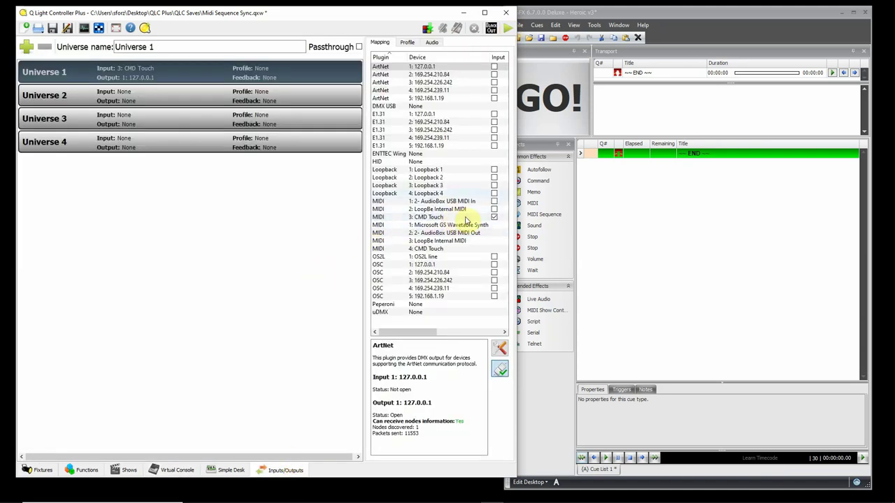
left_click(494, 210)
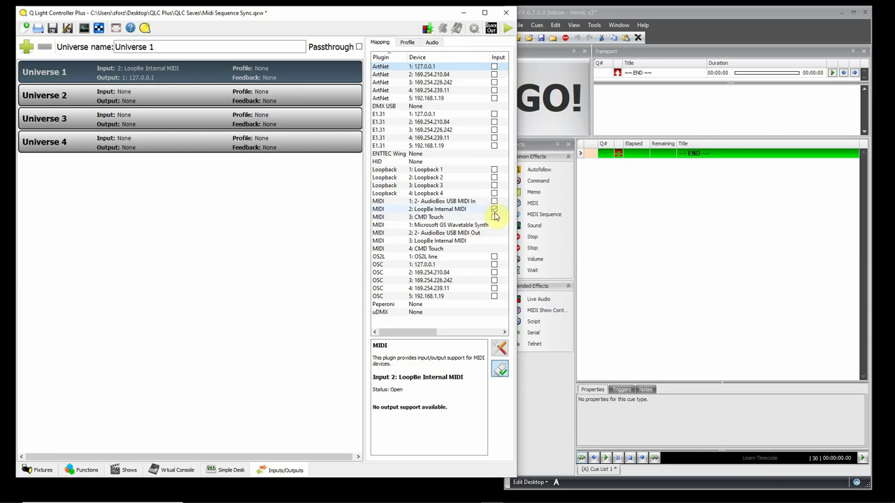
left_click(638, 20)
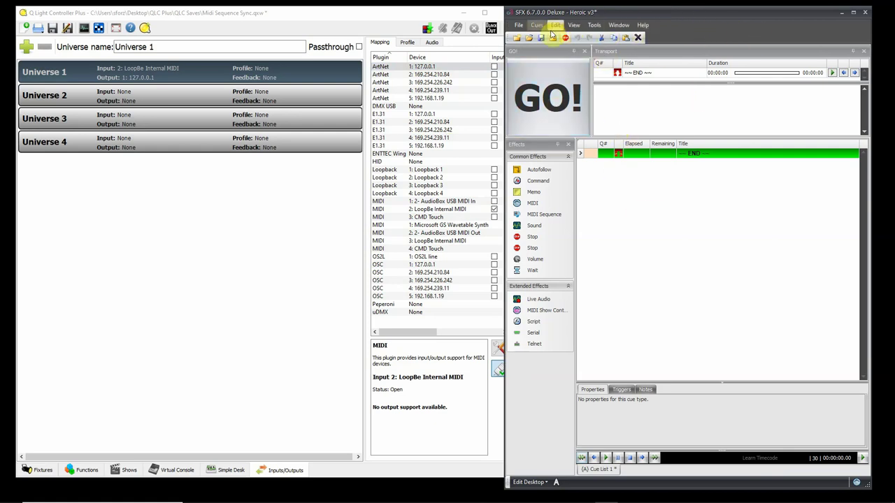
Step: Create an active MIDI Out 1 patch in Production Properties, routed to LoopBe Internal MIDI
left_click(518, 26)
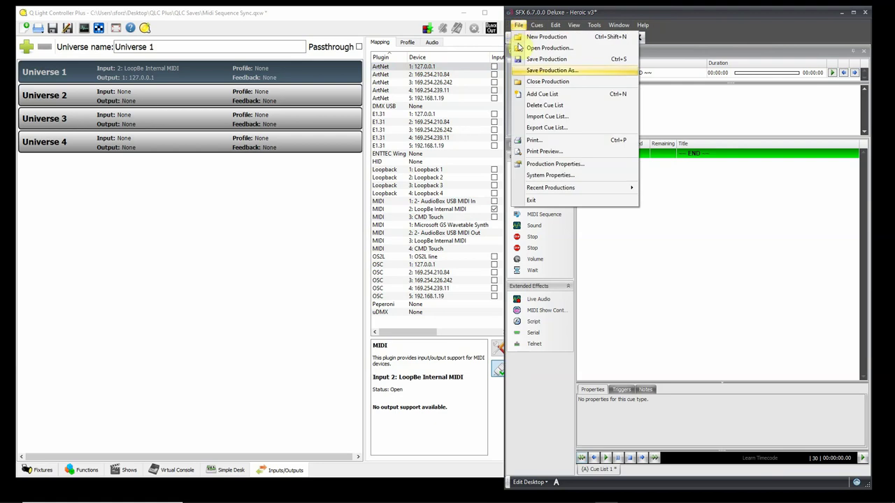
left_click(551, 169)
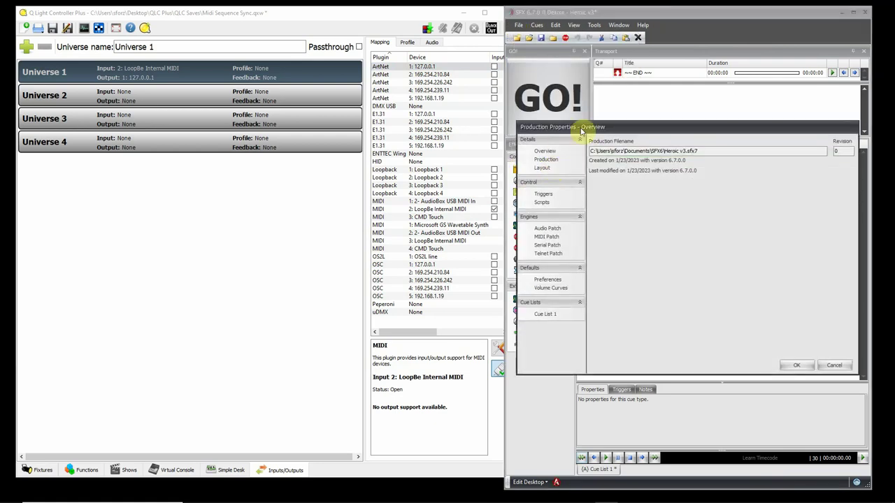
left_click(547, 229)
left_click(547, 238)
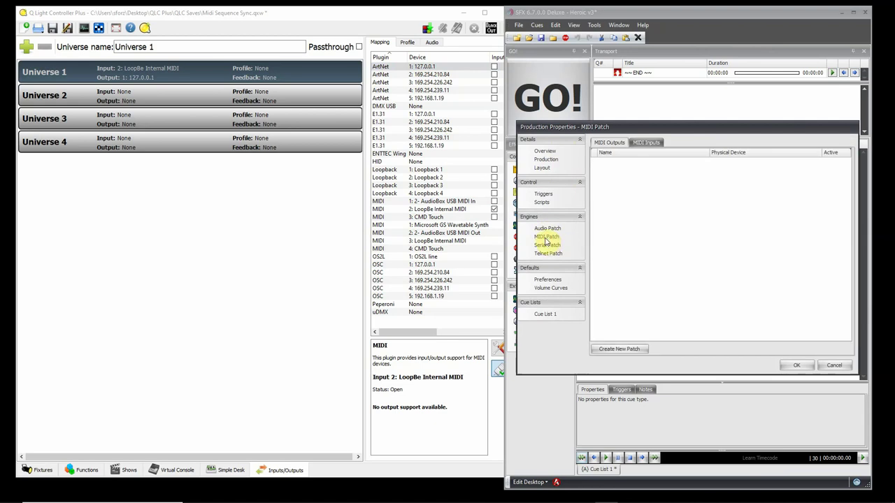
left_click(629, 351)
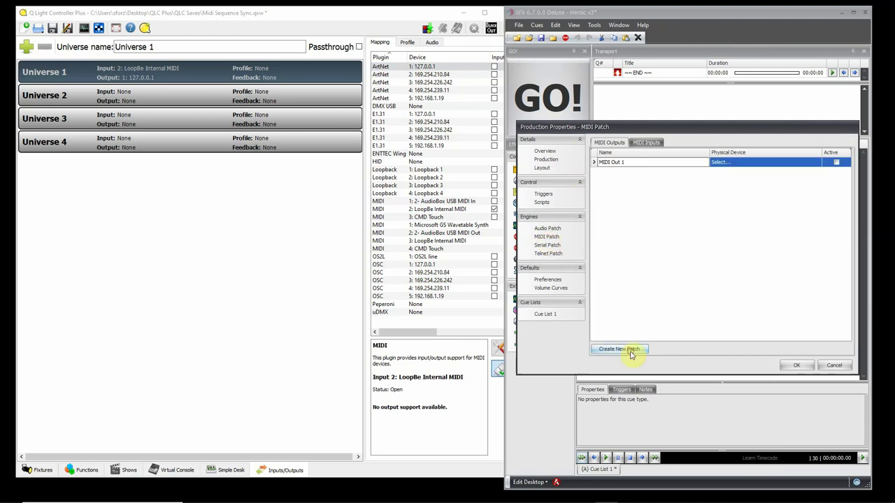
left_click(815, 165)
left_click(772, 195)
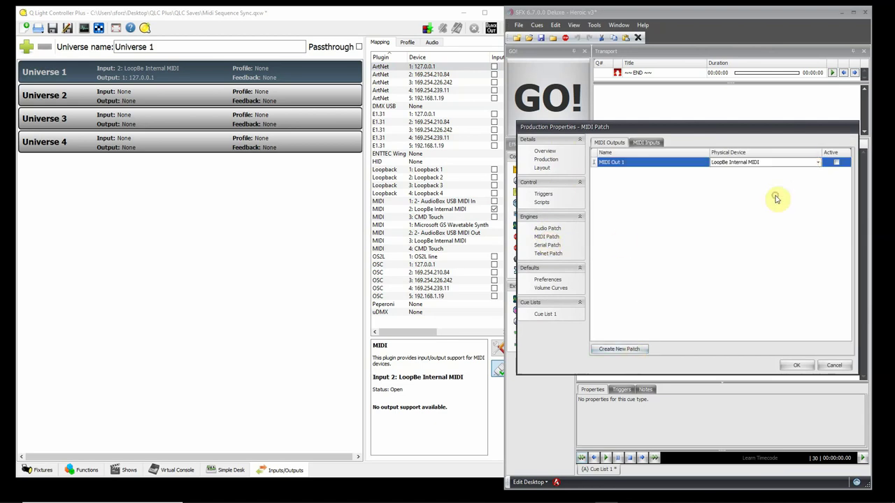
left_click(836, 162)
left_click(838, 162)
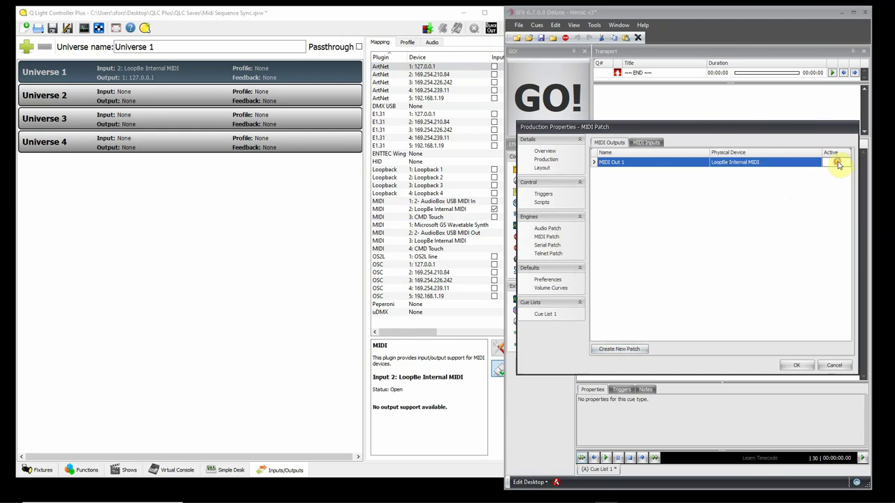
left_click(796, 365)
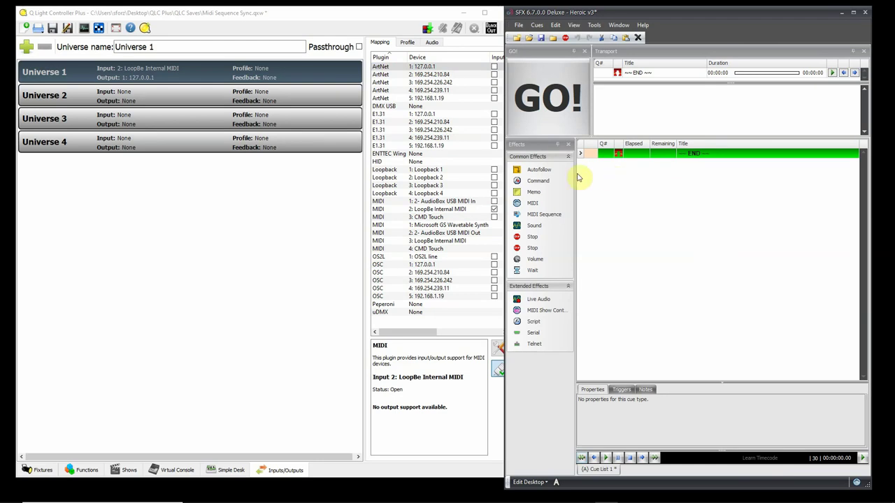
Step: Add a Sound cue to Cue List 1 loading Heroic Wave.wav from the Desktop
left_click_drag(533, 232, 607, 155)
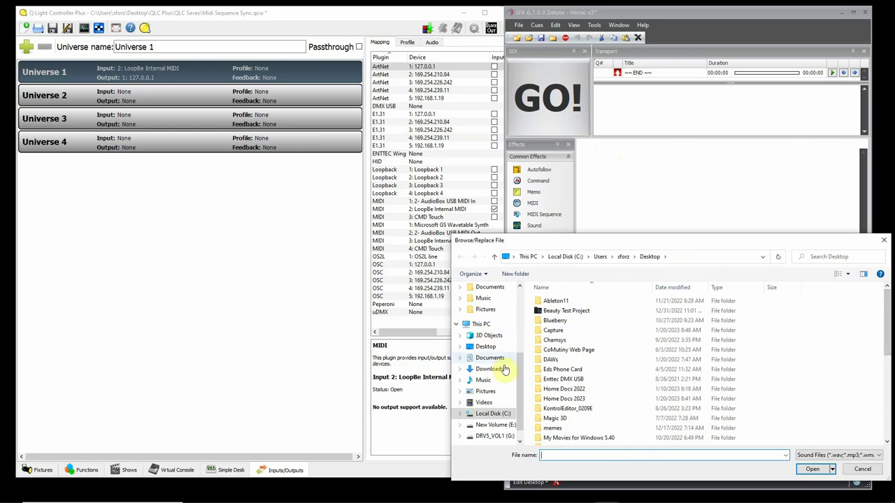
left_click_drag(518, 360, 523, 293)
left_click(485, 307)
left_click_drag(887, 334, 882, 428)
left_click(805, 398)
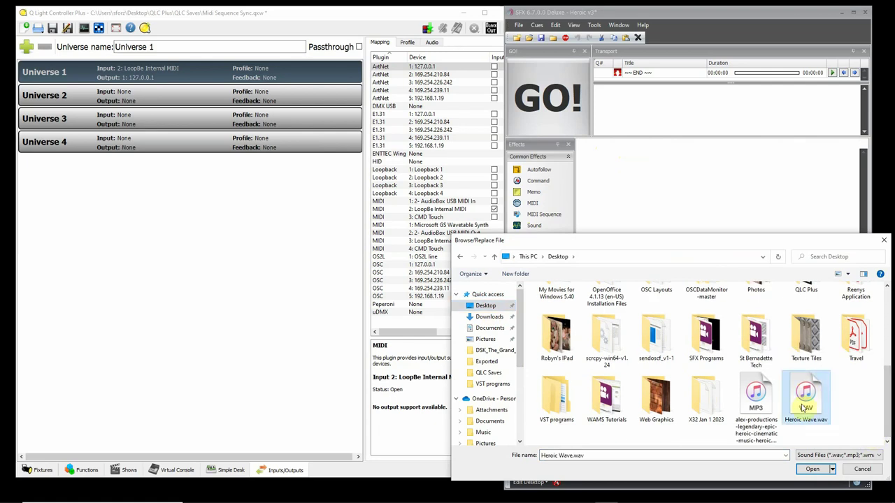
left_click(811, 469)
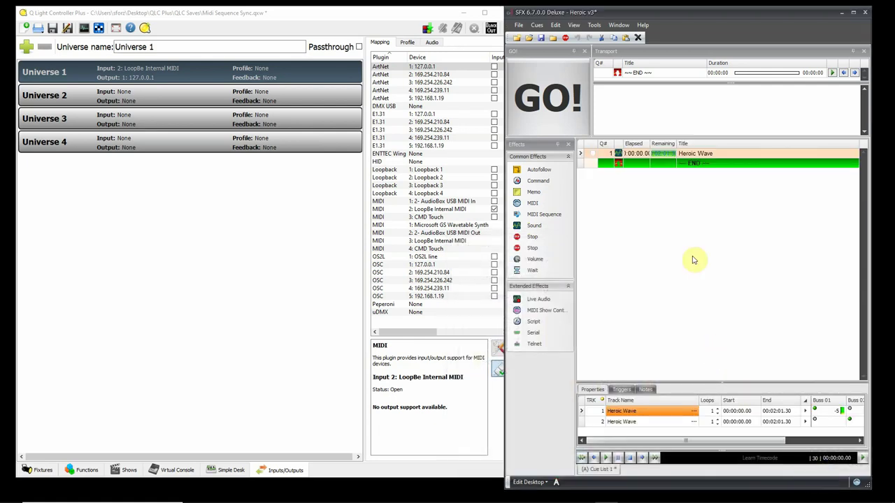
Step: Test-play the Heroic Wave cue with GO!, then stop all cues
left_click(592, 154)
left_click(593, 154)
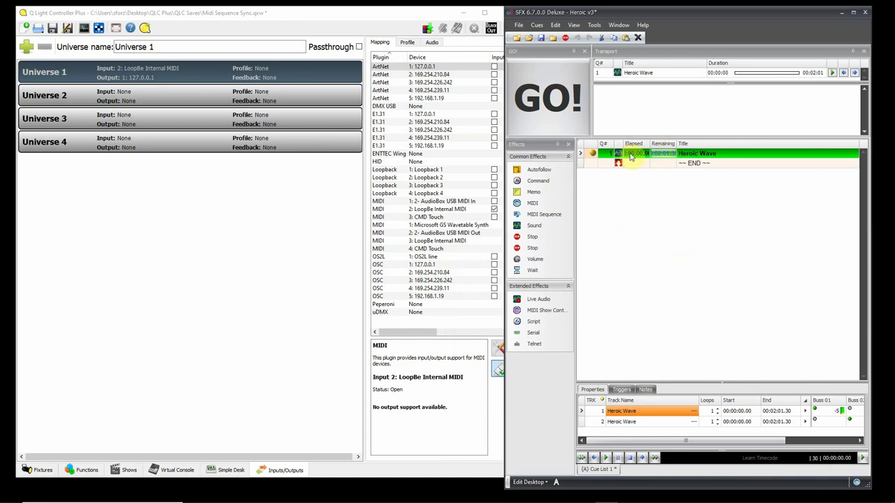
left_click(556, 118)
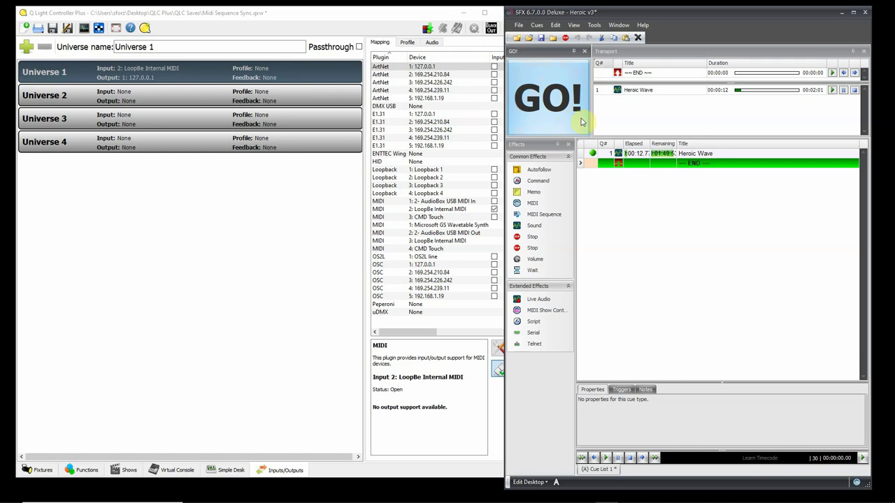
left_click(564, 39)
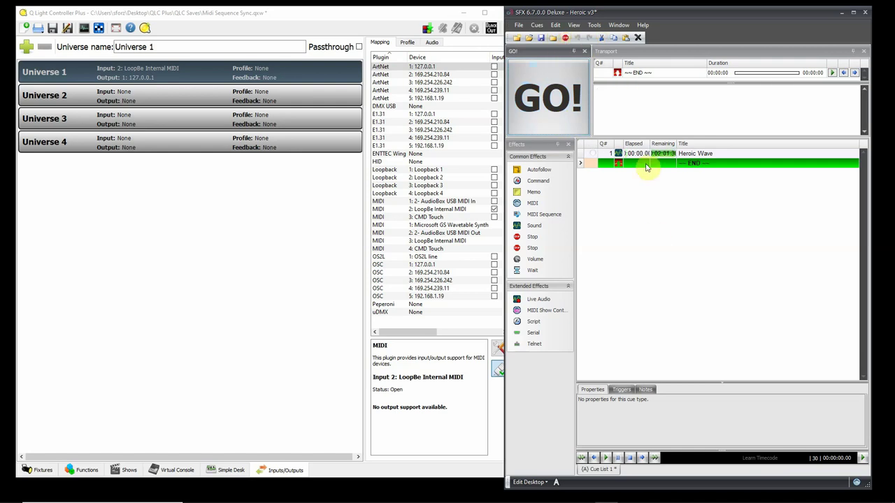
Step: Add a MIDI Sequence cue loading Track 2 Recording 1 Track 2 Render 0.mid
left_click(593, 155)
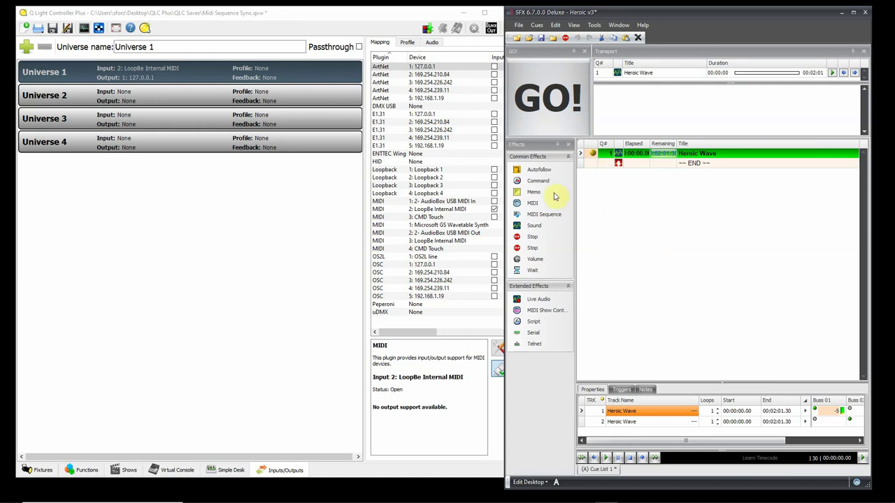
left_click_drag(557, 200, 606, 164)
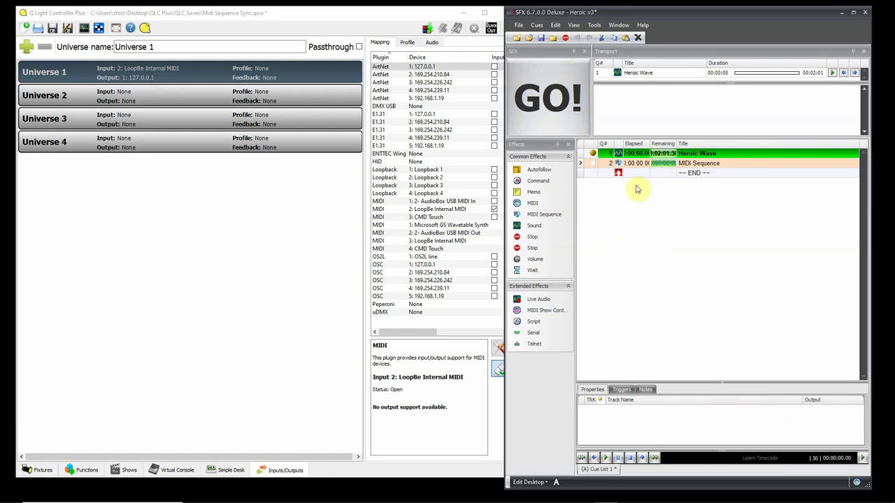
double_click(594, 404)
left_click_drag(887, 325, 886, 432)
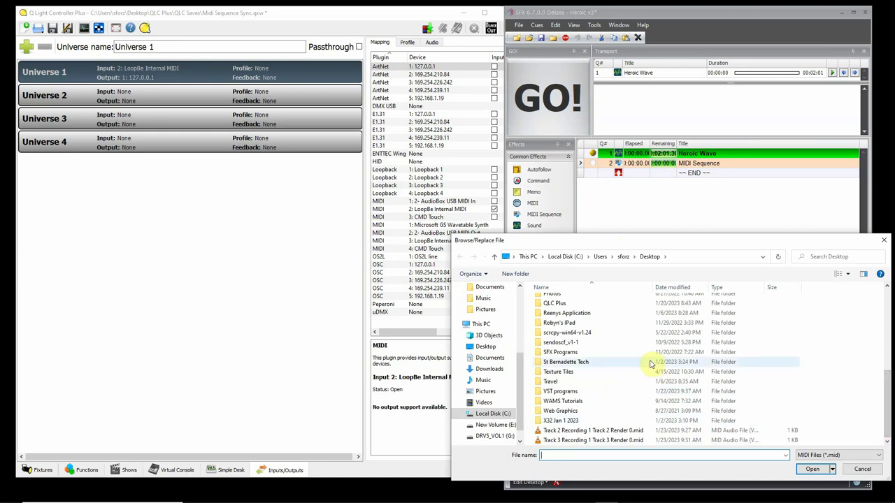
left_click(601, 431)
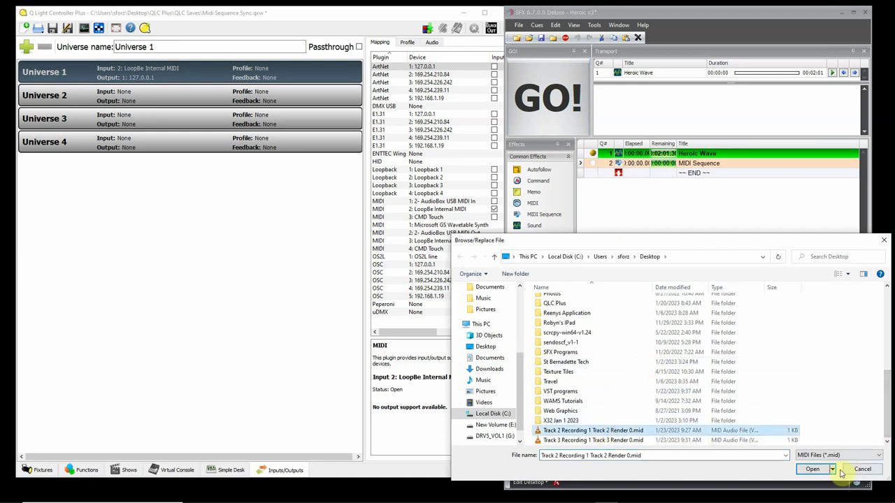
left_click(812, 469)
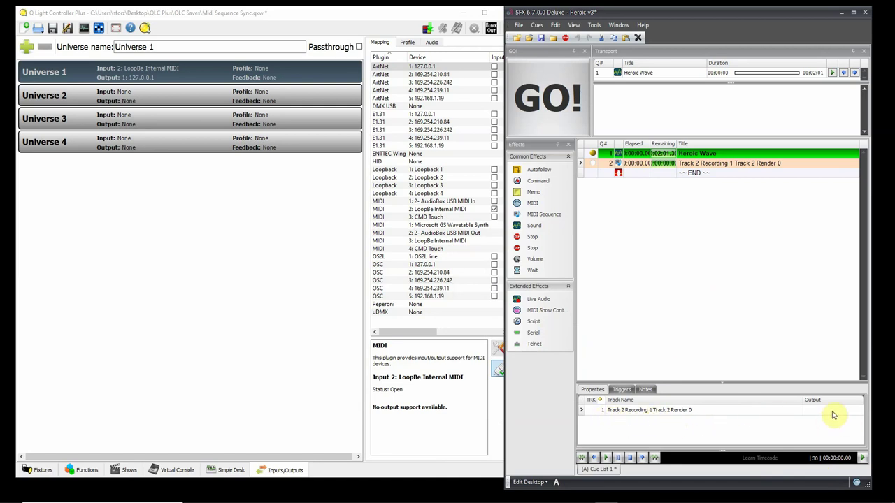
Step: Set the MIDI sequence track's output device to MIDI Out 1
left_click(832, 411)
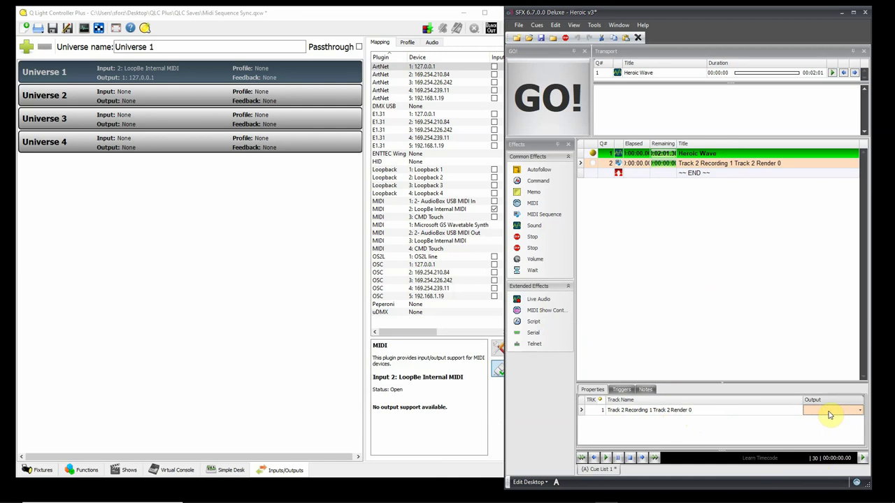
left_click(860, 411)
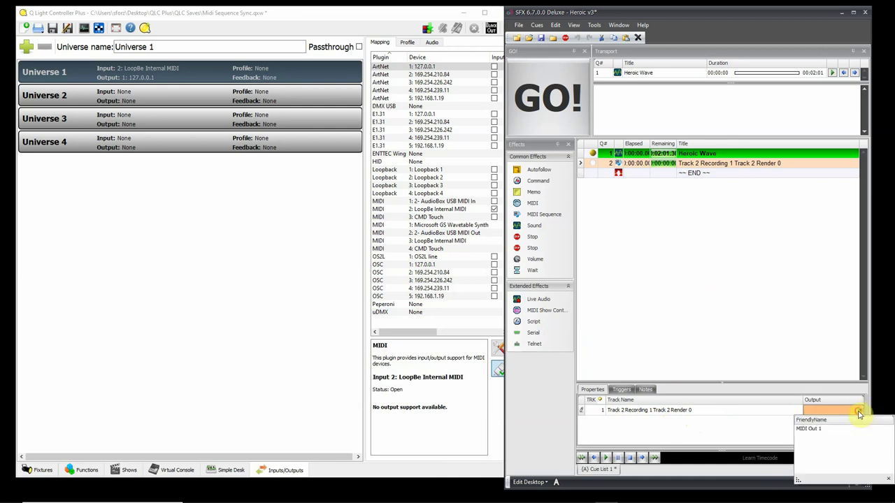
left_click(823, 427)
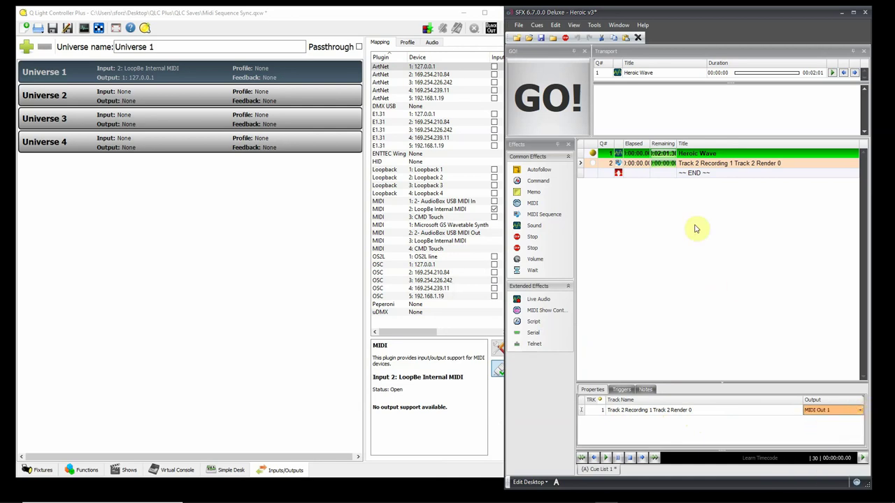
Step: Test-play the MIDI sequence cue, then drop a Wait cue in front of it
left_click(593, 163)
left_click(592, 163)
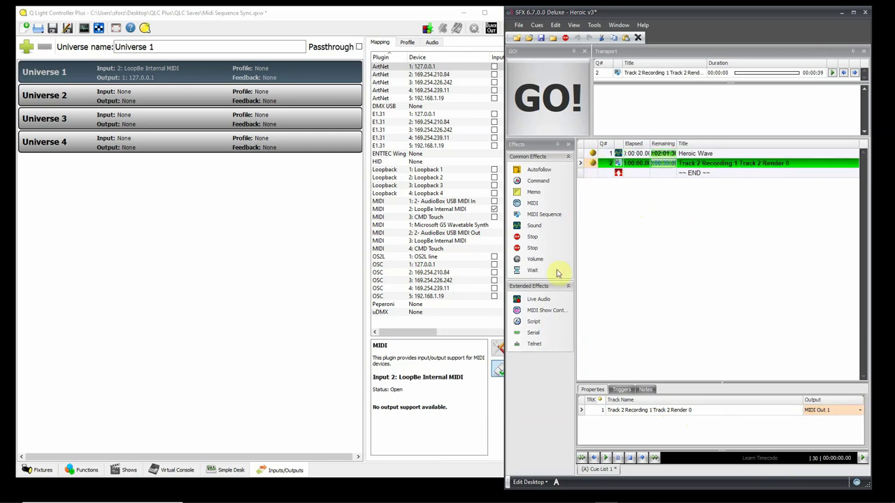
left_click_drag(535, 276, 607, 161)
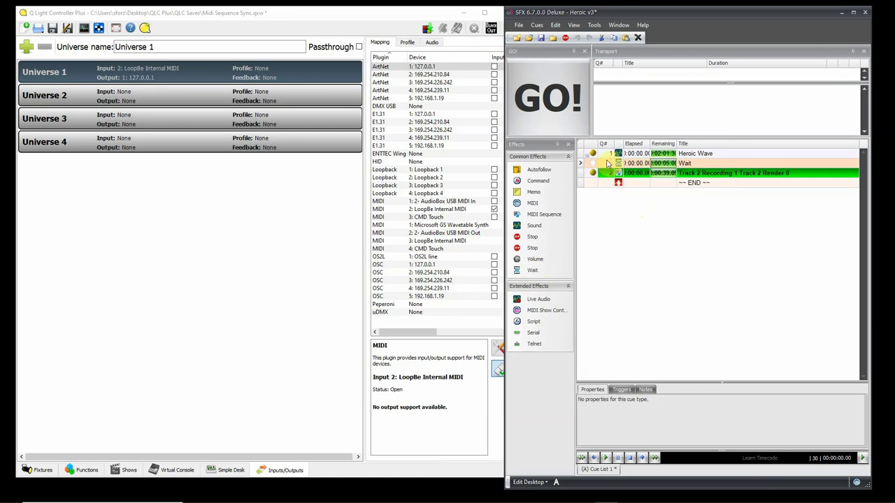
Step: Give the Wait cue a 1-second remaining time and reset the cue list to its start
left_click_drag(676, 144, 689, 144)
left_click(677, 165)
left_click(677, 165)
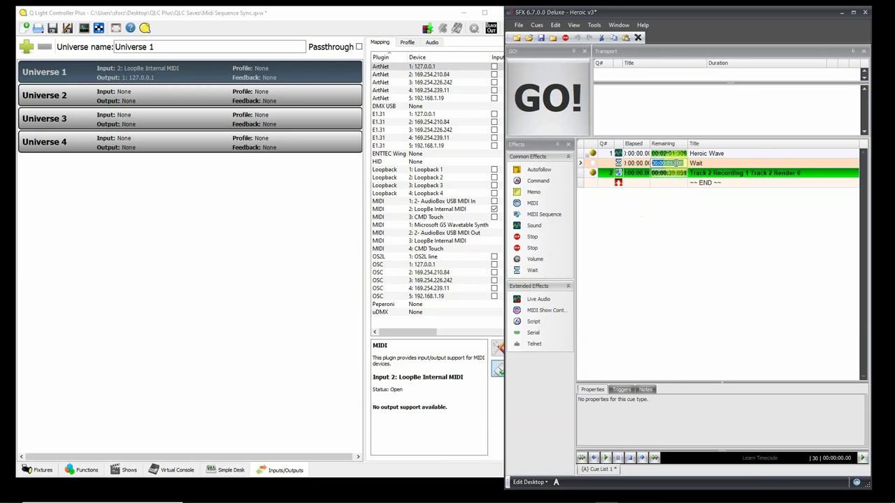
type("1")
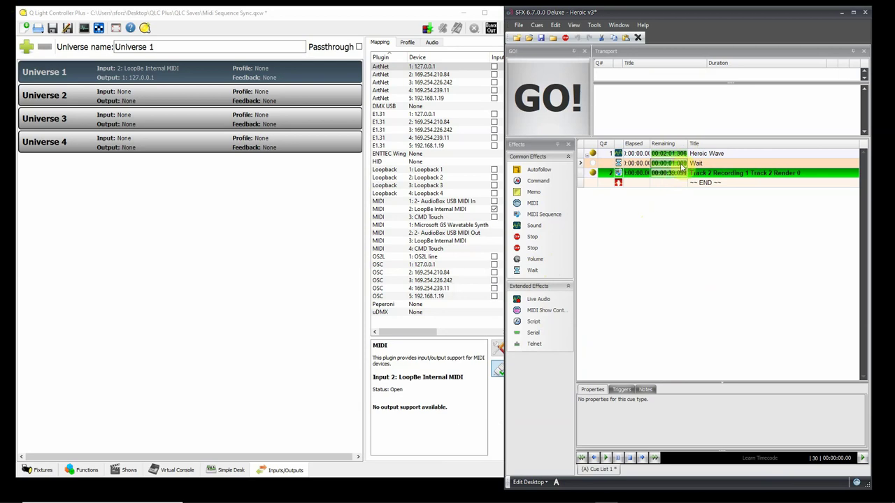
left_click(629, 153)
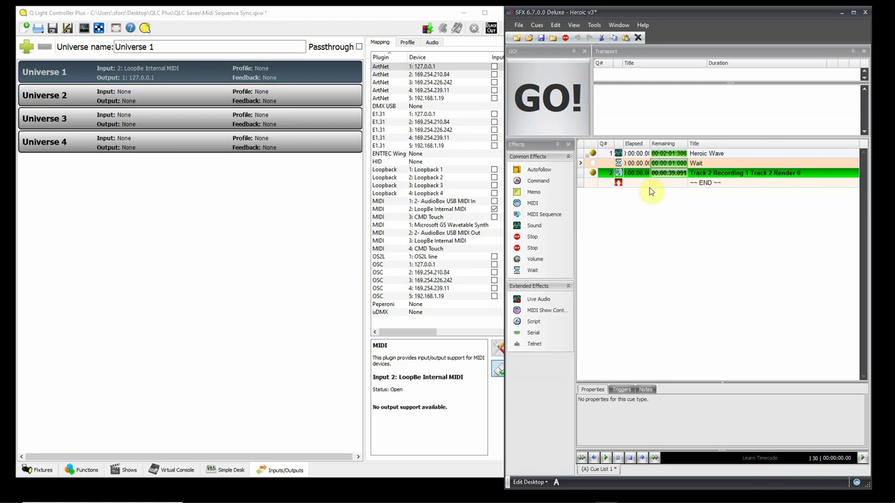
left_click(594, 163)
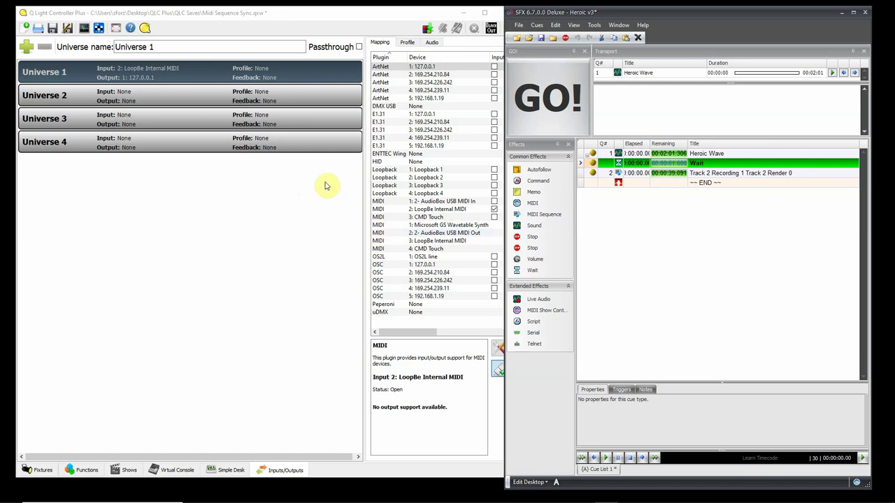
left_click(176, 468)
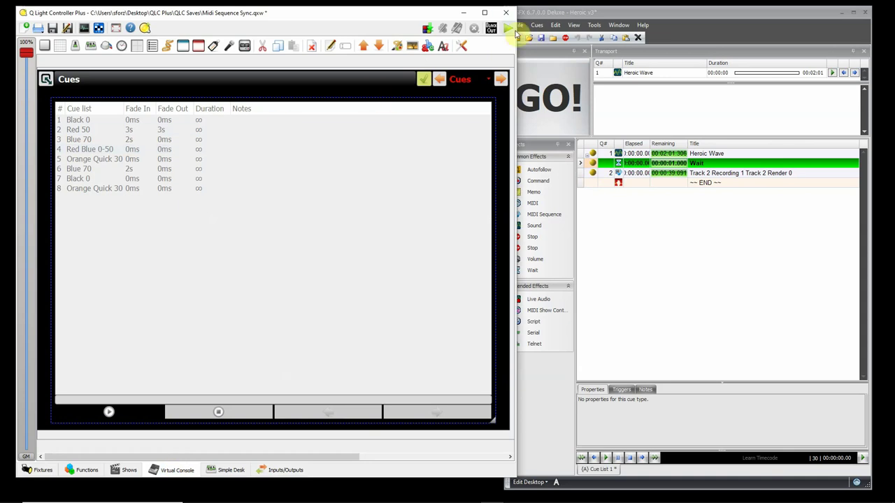
Step: In operate mode, start the QLC+ Cues list and fire Heroic Wave in SFX together
left_click(510, 28)
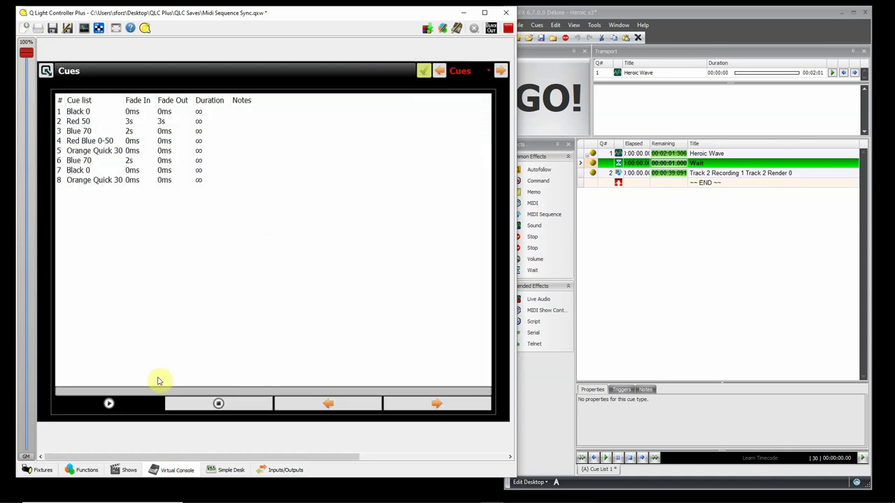
left_click(109, 404)
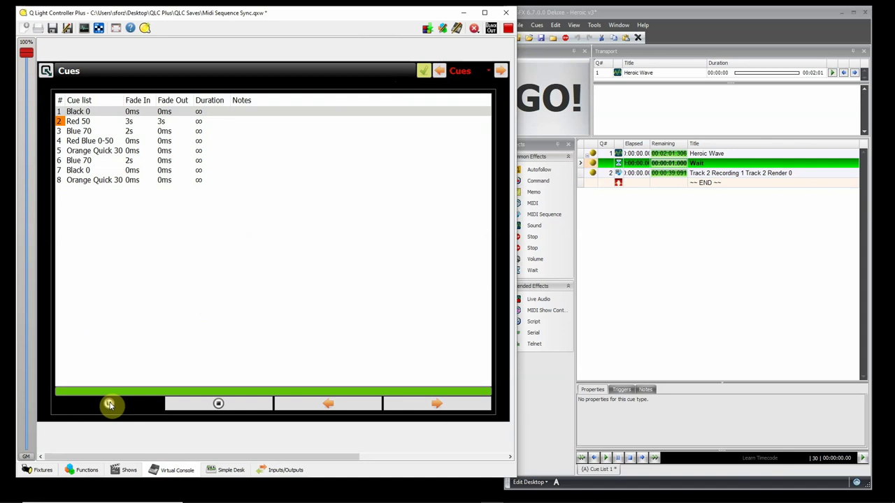
left_click(593, 154)
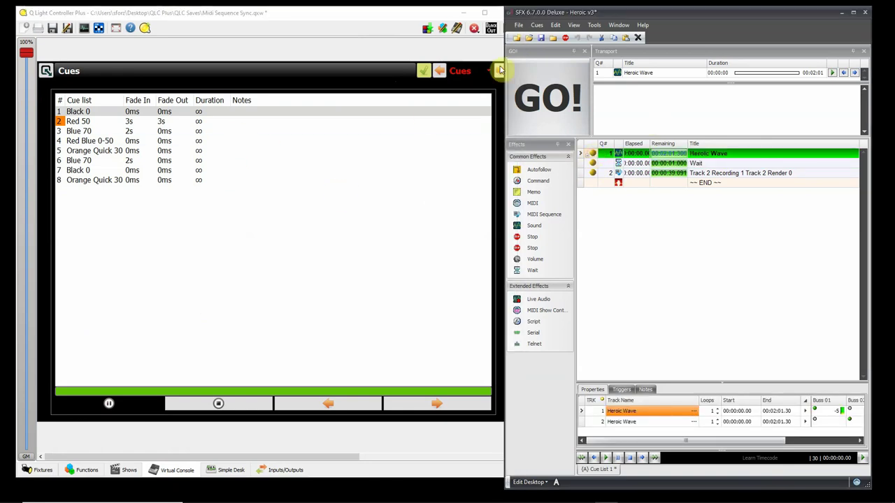
left_click(549, 119)
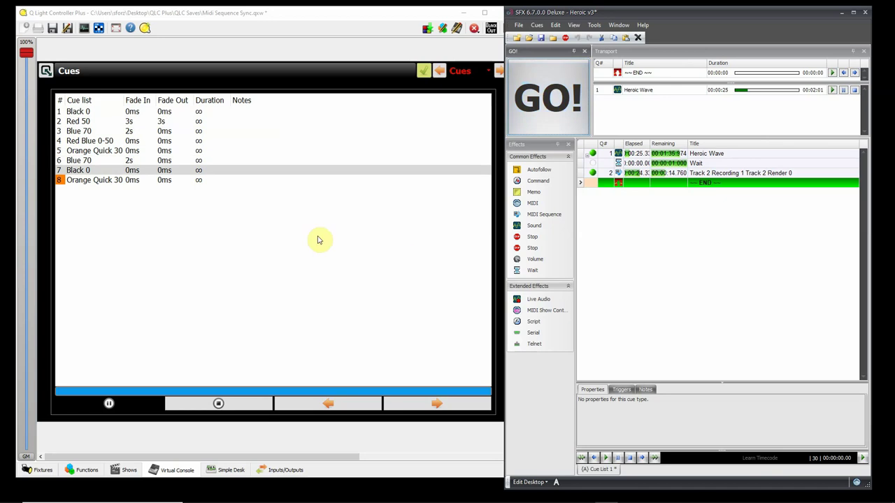
Step: Stop the QLC+ cue list and all SFX cues, then return the console to design mode
left_click(218, 406)
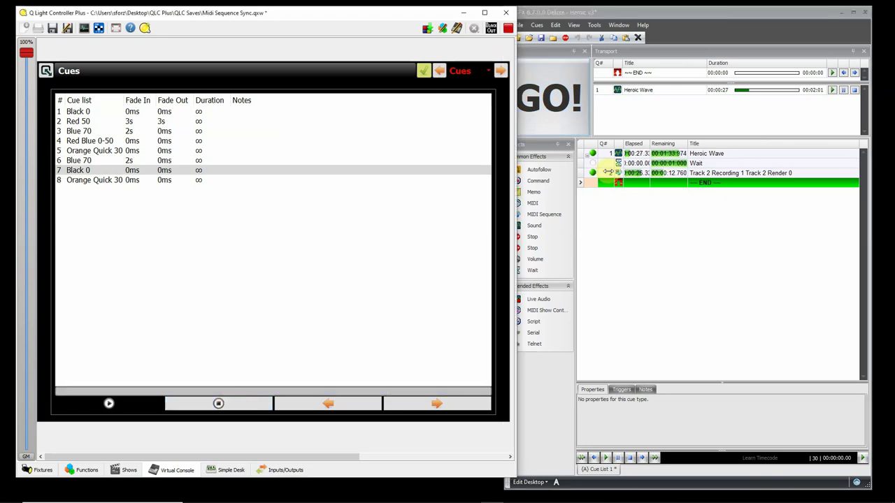
left_click(567, 38)
left_click(566, 37)
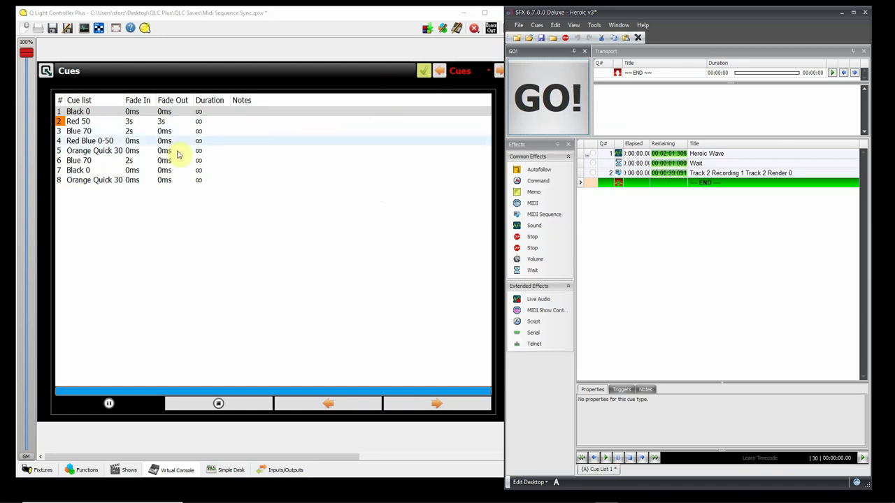
left_click(219, 404)
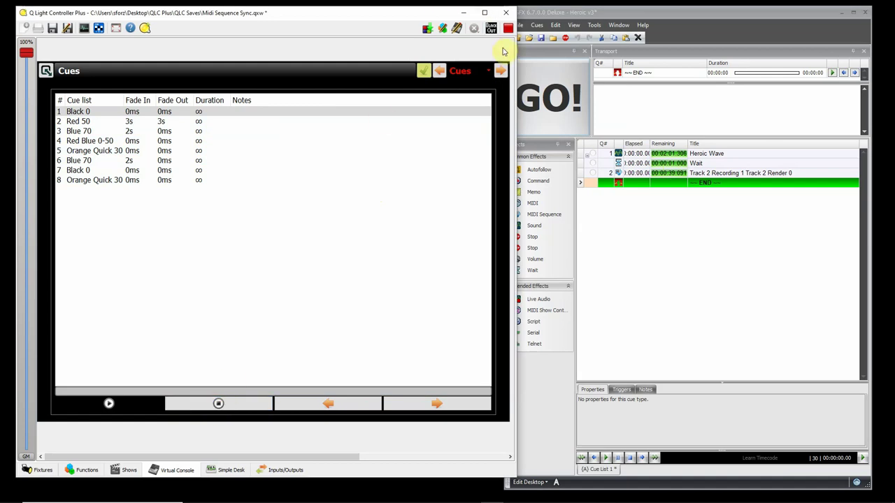
left_click(507, 30)
Step: Switch the console frame to the Buttons page and inspect the Black 0 button's properties
left_click(442, 81)
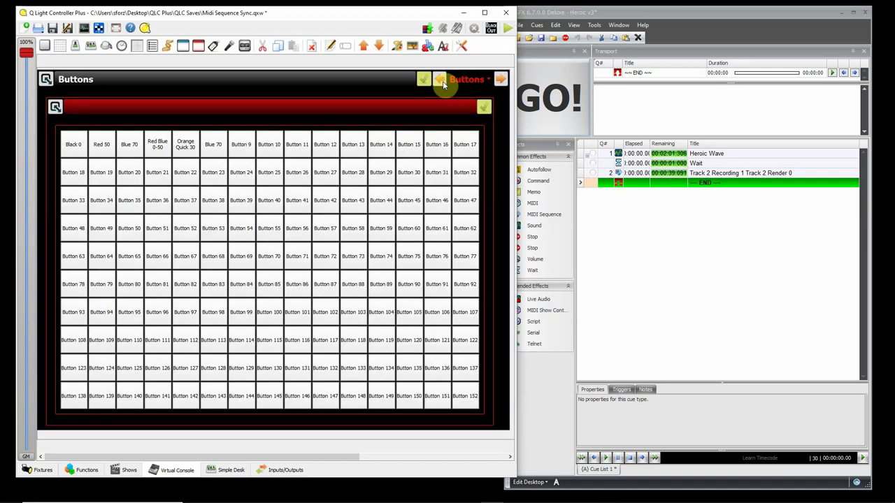
double_click(74, 147)
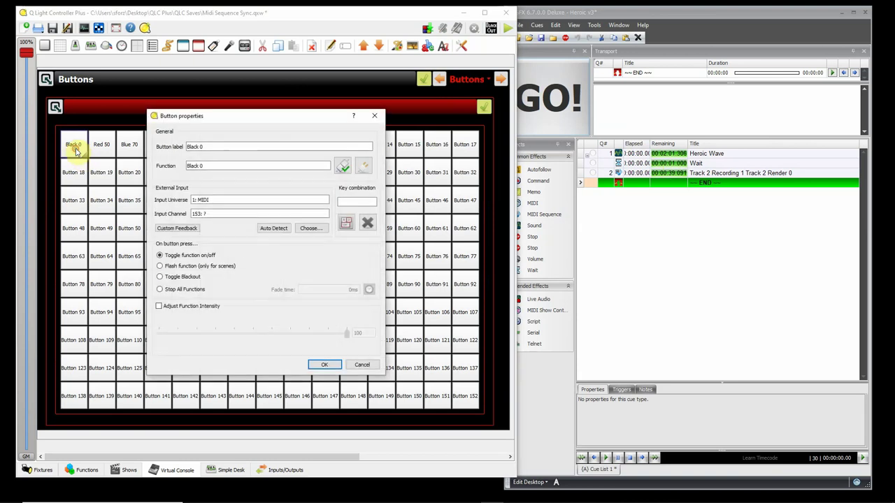
left_click(362, 365)
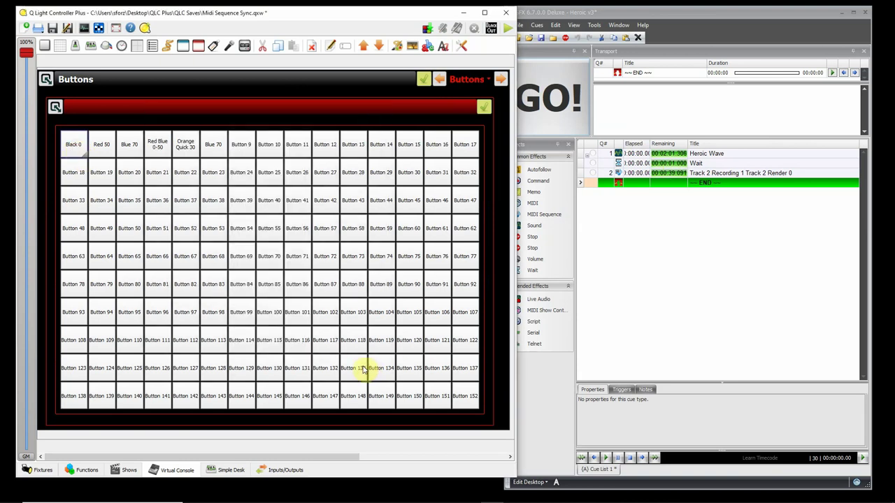
Step: Make CMD Touch Universe 1's MIDI input on the Inputs/Outputs page
left_click(280, 470)
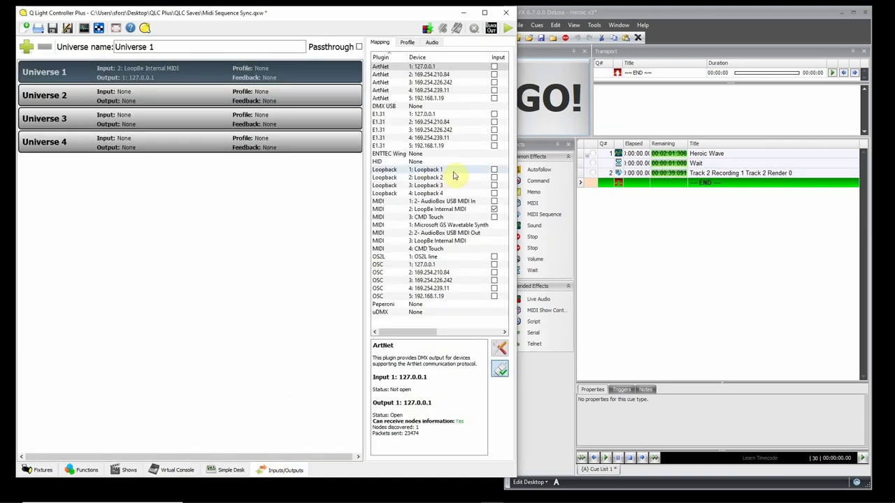
left_click(494, 217)
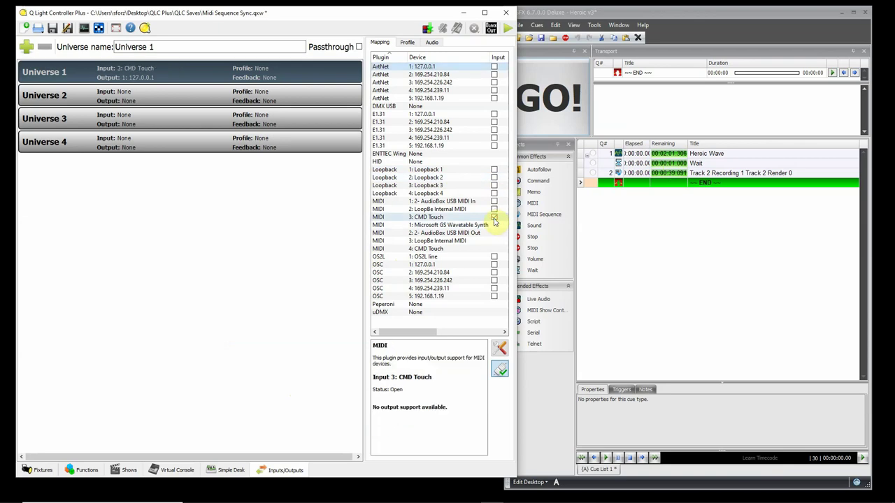
left_click(161, 469)
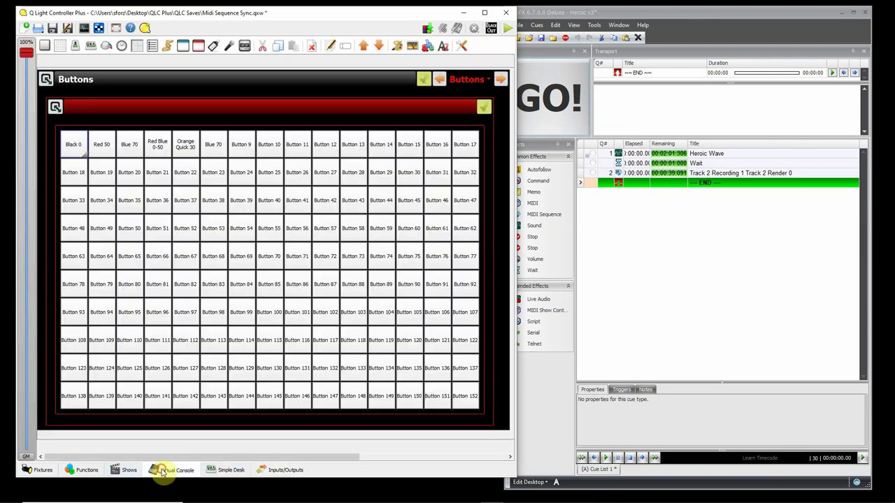
Step: Confirm the Red 50 and Blue 70 button inputs, auto-detecting Blue 70's as channel 202
double_click(97, 152)
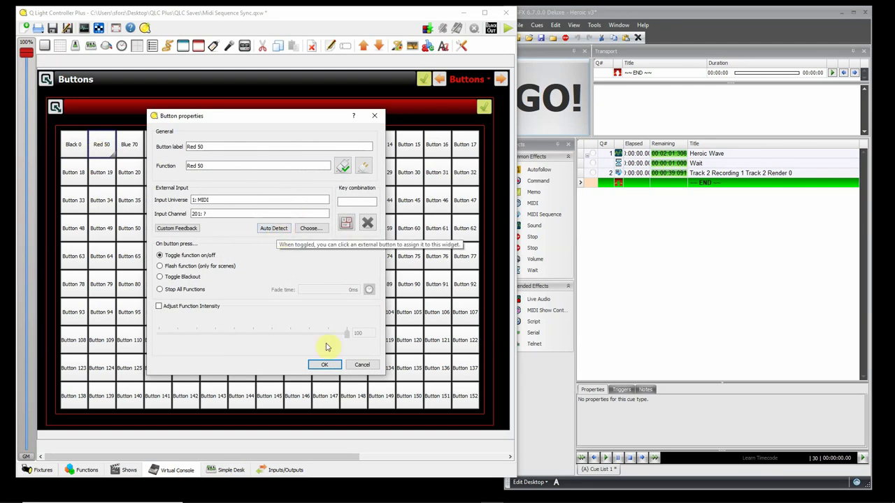
left_click(326, 364)
double_click(130, 145)
left_click(273, 229)
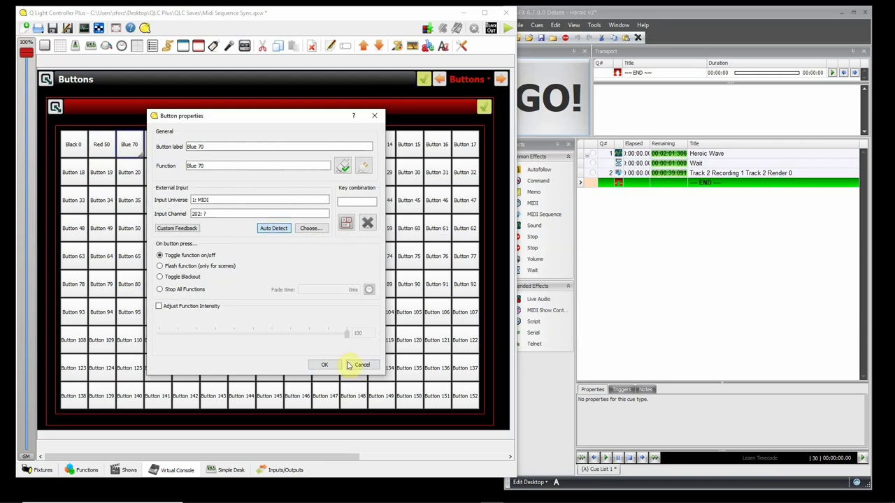
left_click(325, 364)
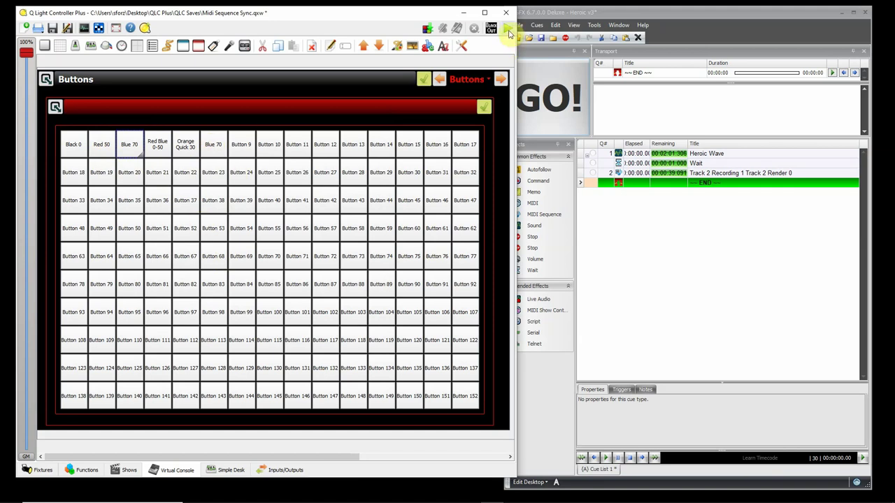
Step: Back in design mode, tick MIDI 2: LoopBe Internal MIDI as Universe 1's input and bring SFX forward
left_click(508, 28)
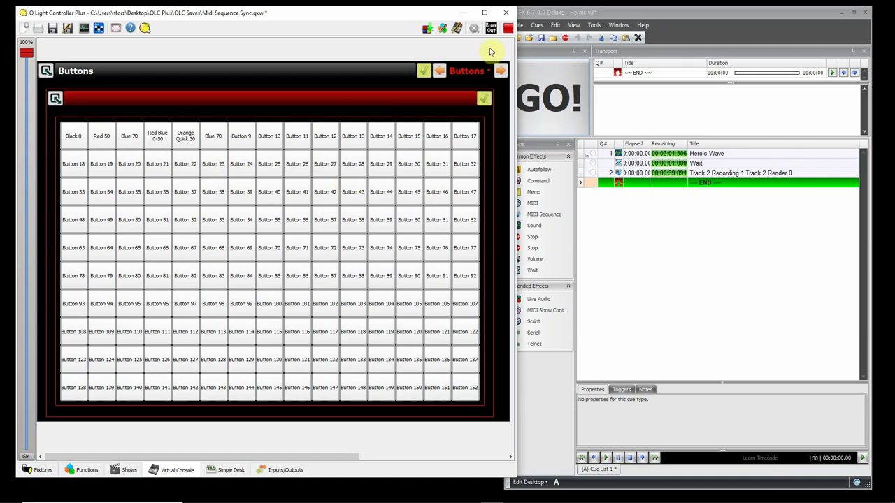
left_click(507, 28)
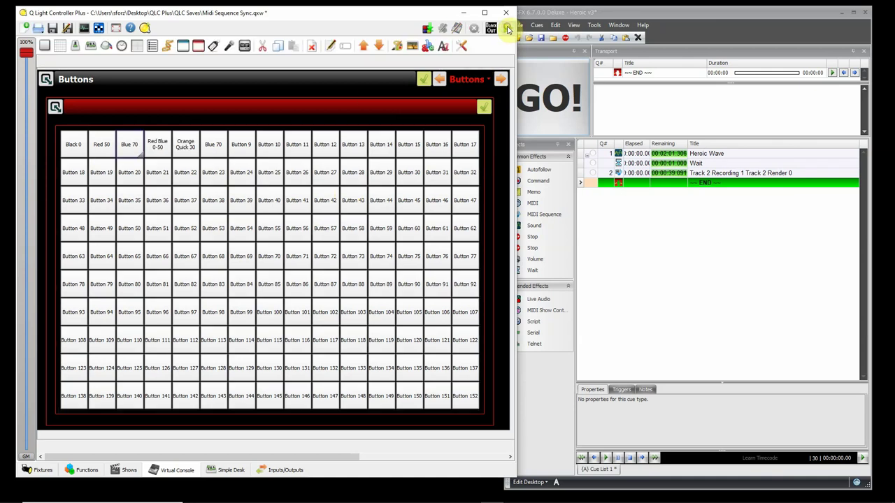
left_click(294, 473)
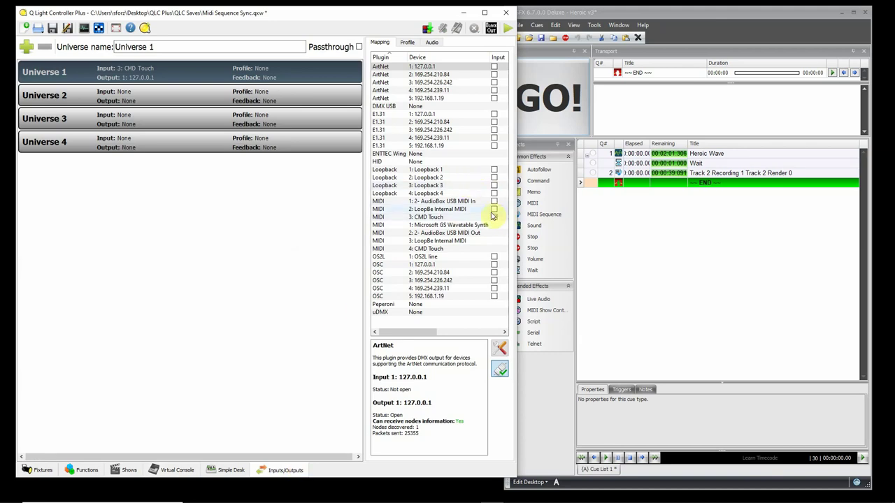
left_click(494, 209)
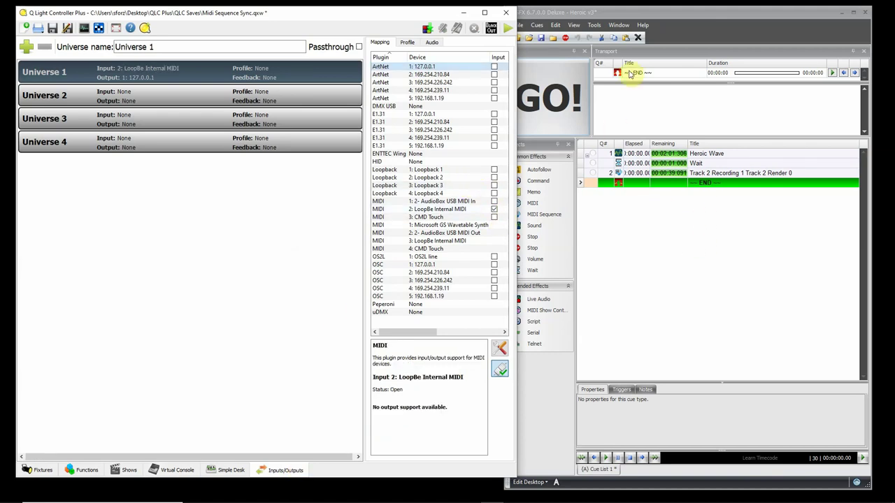
left_click(652, 15)
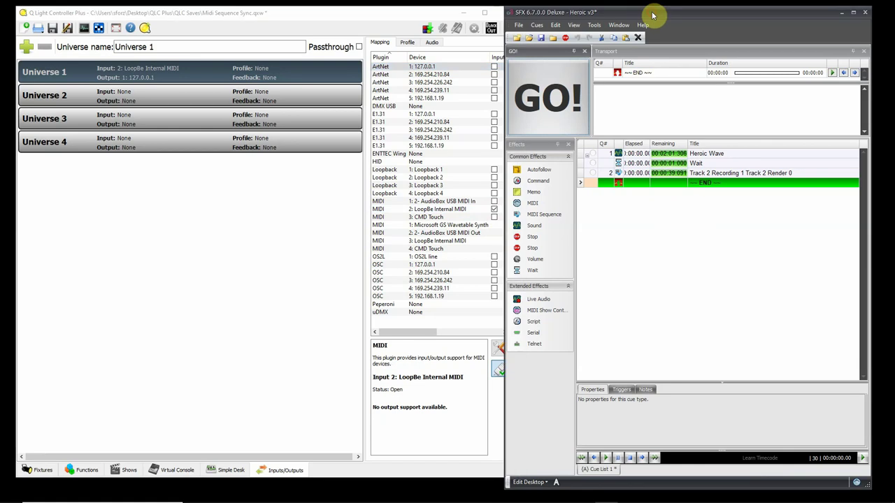
Step: Delete the Track 2 MIDI sequence cue from the cue list
left_click(630, 175)
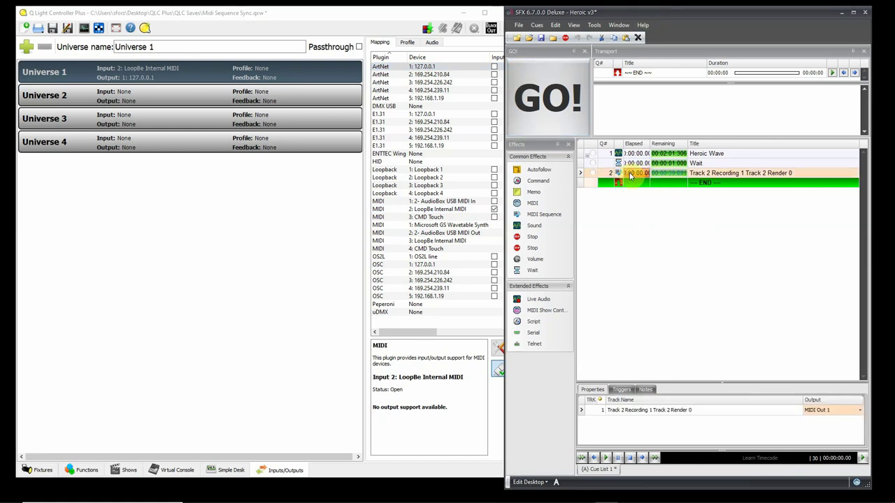
left_click(592, 174)
key("Delete")
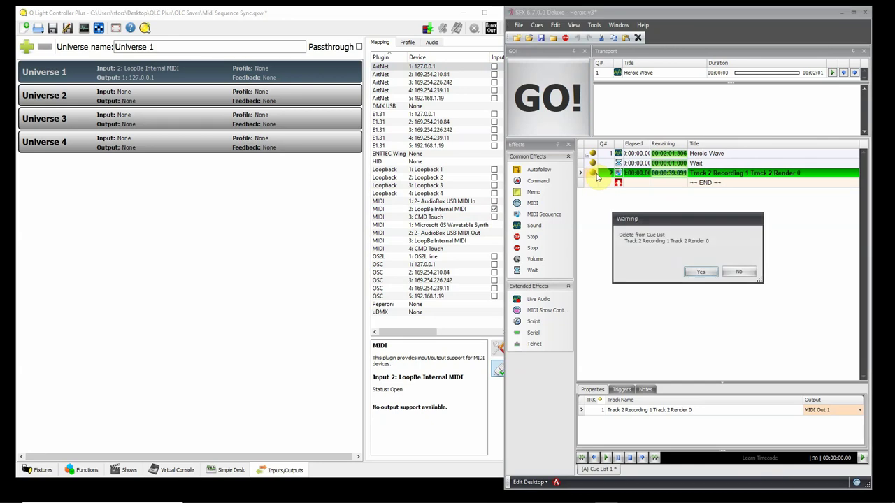
left_click(695, 273)
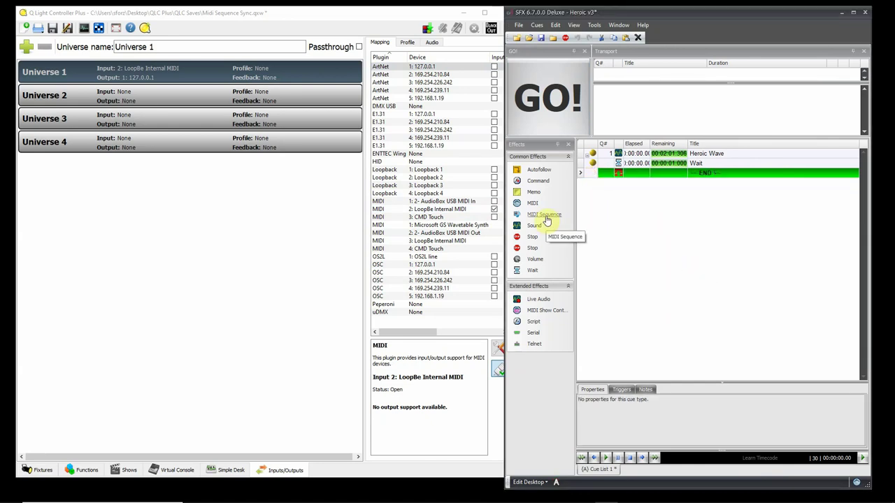
Step: Add a MIDI Sequence cue before END that loads the Track 3 MIDI file
left_click_drag(547, 220, 609, 172)
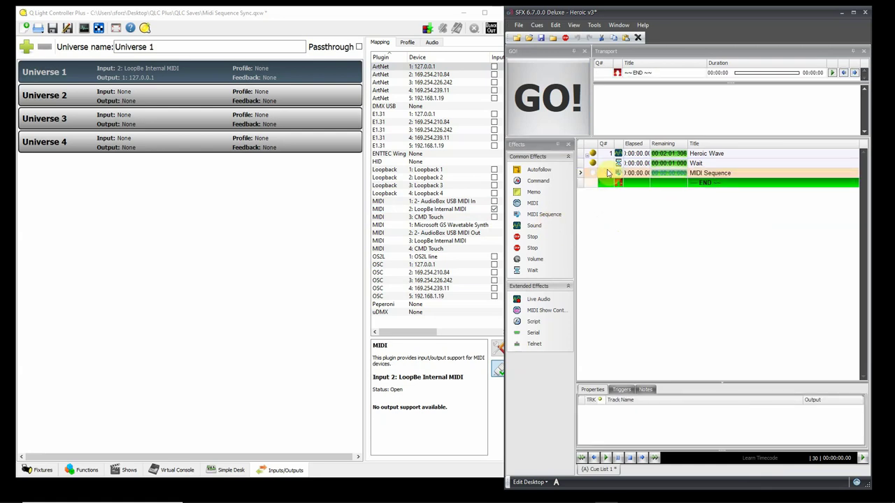
double_click(597, 408)
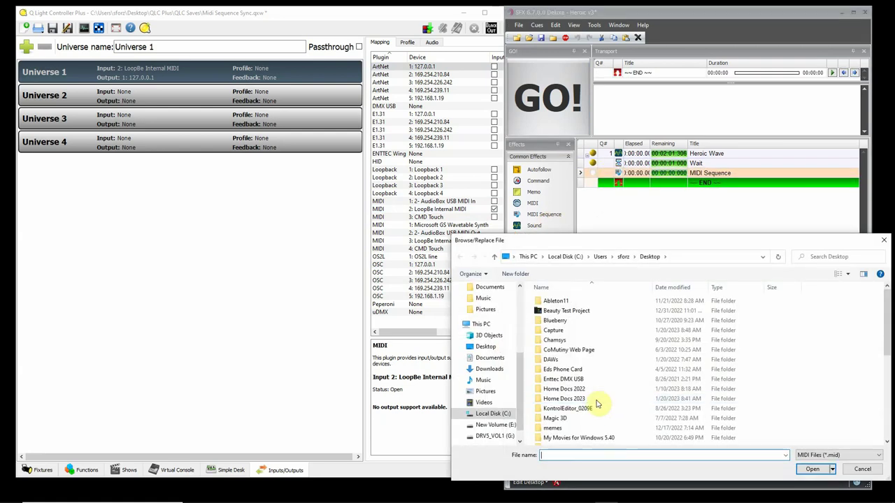
left_click_drag(883, 337, 884, 427)
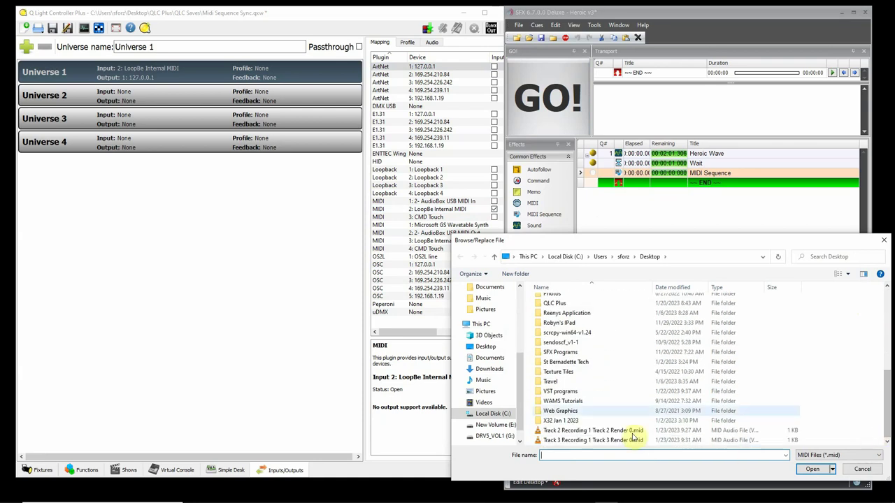
left_click(597, 440)
left_click(813, 470)
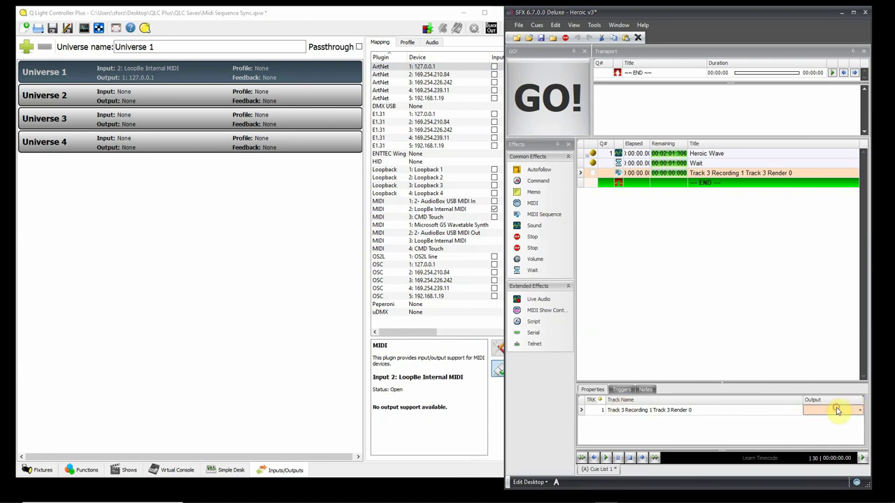
Step: Route the new cue's track to MIDI Out 1 and put Heroic Wave on standby
left_click(861, 412)
left_click(861, 412)
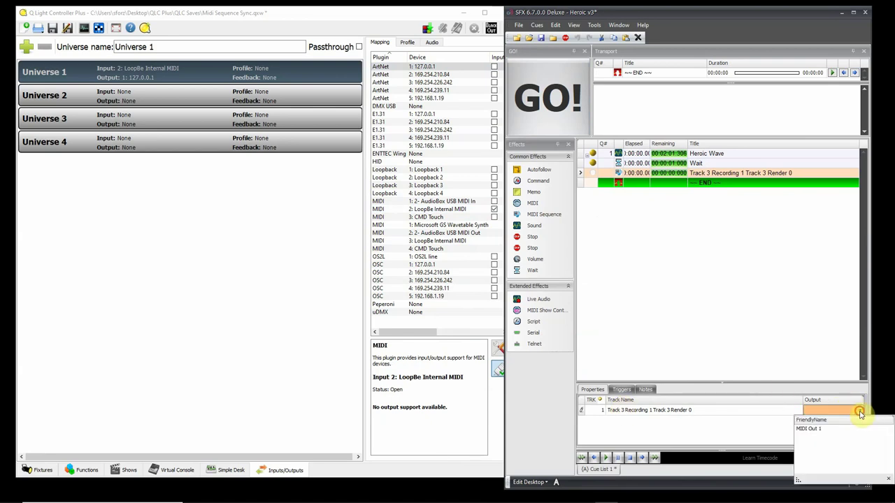
left_click(831, 431)
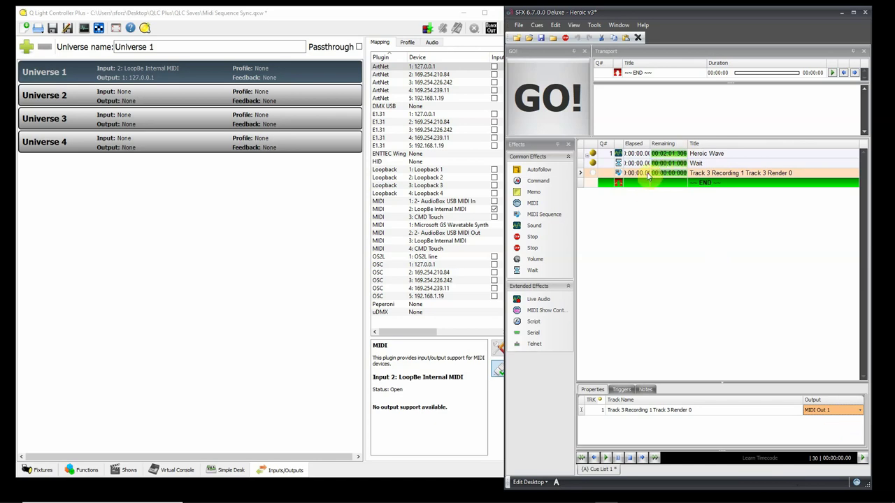
left_click(591, 175)
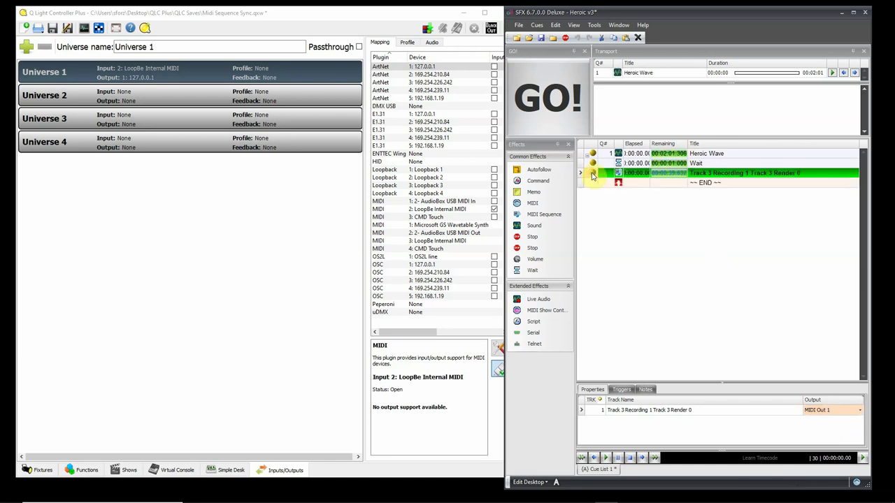
left_click(592, 153)
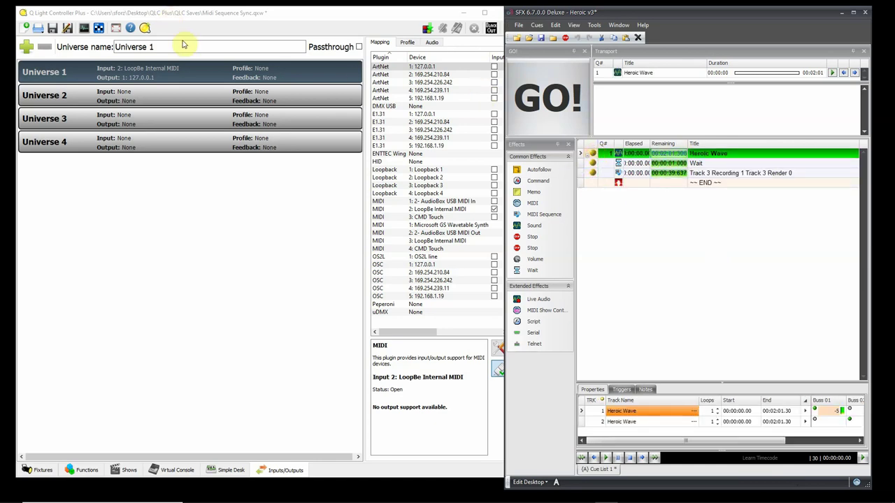
Step: Put the Buttons virtual console in operate mode, run Heroic Wave from SFX, then stop playback
left_click(179, 470)
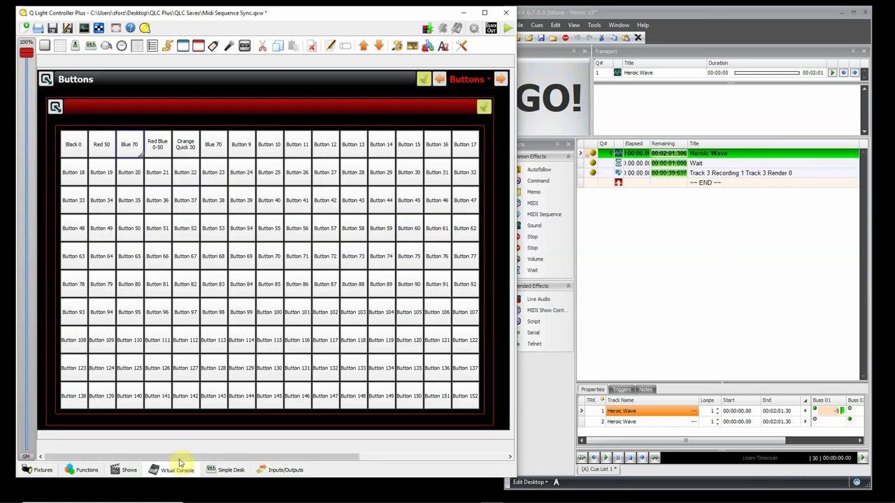
left_click(508, 28)
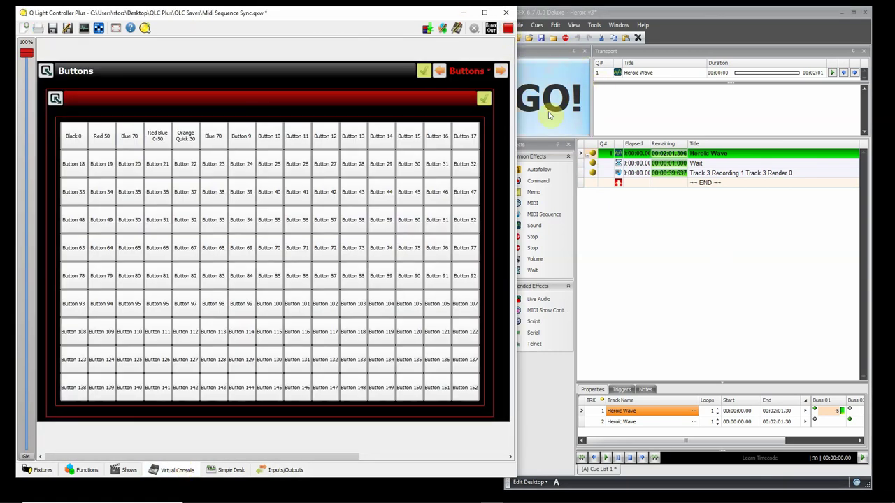
left_click(552, 104)
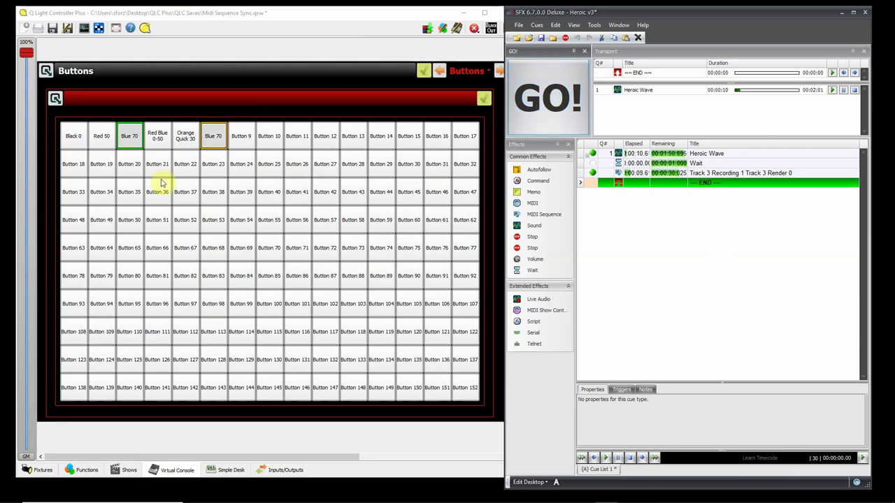
left_click(159, 140)
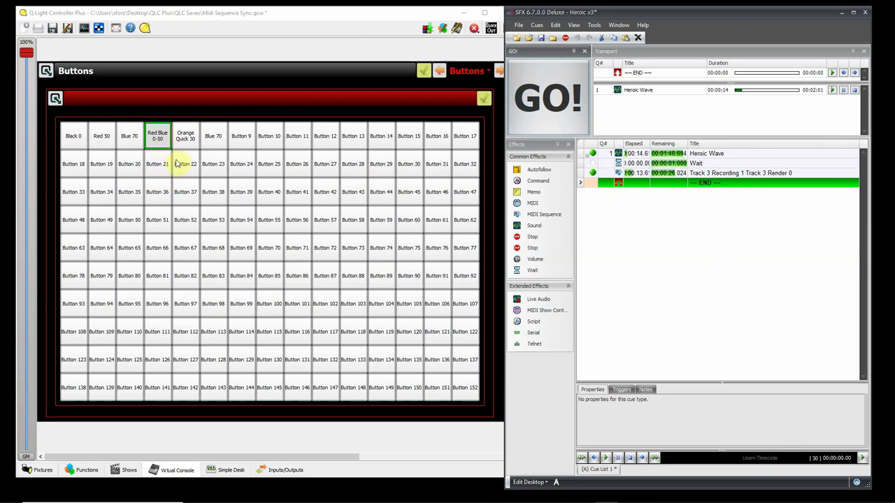
left_click(185, 137)
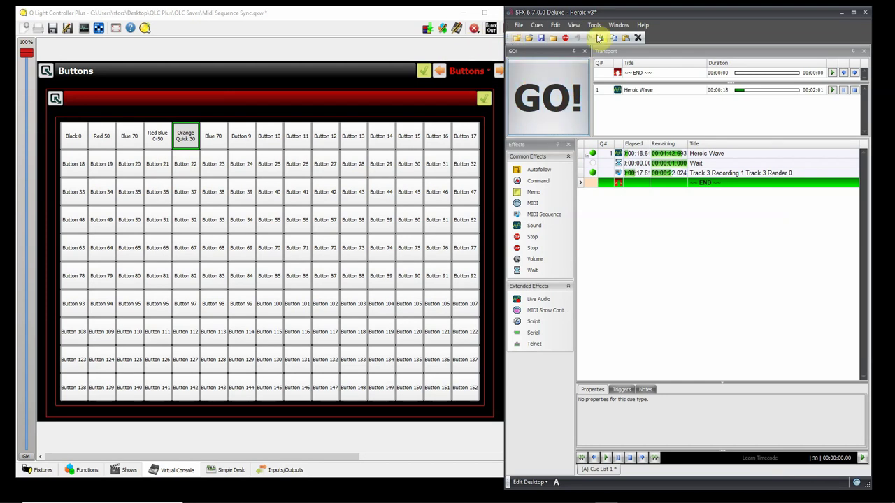
left_click(565, 38)
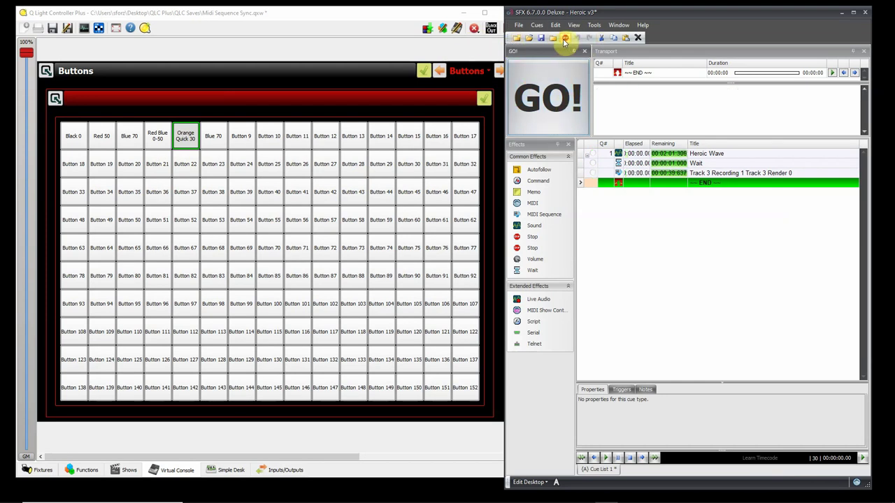
Step: Set the Wait cue's remaining time to 0.800 seconds
left_click(678, 164)
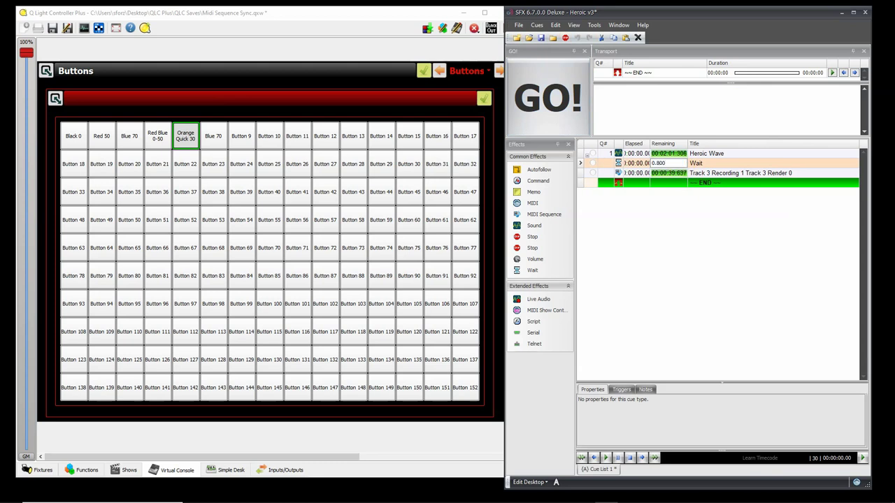
left_click(678, 165)
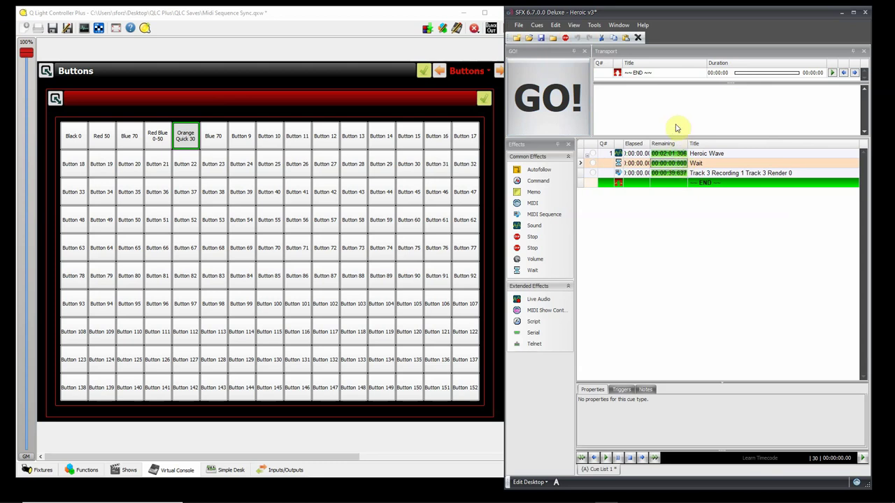
left_click(311, 137)
Step: Rerun the cue list from Heroic Wave with the light console visible
left_click(185, 137)
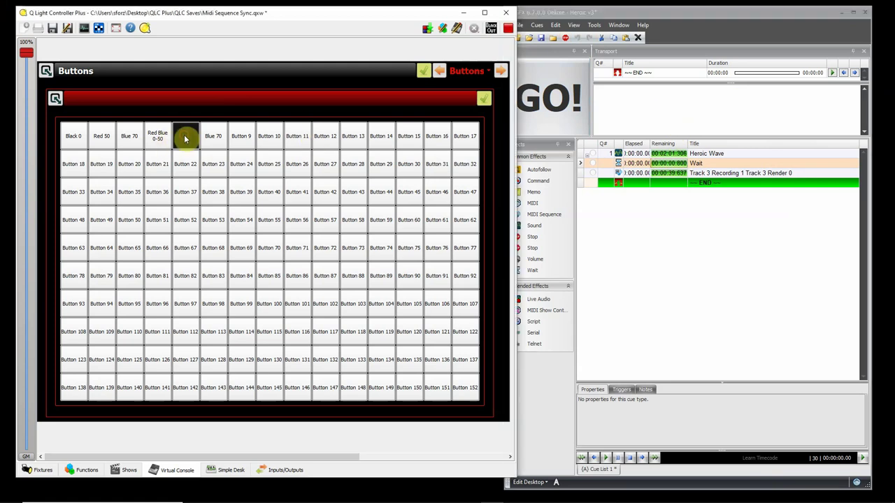
left_click(594, 154)
left_click(555, 105)
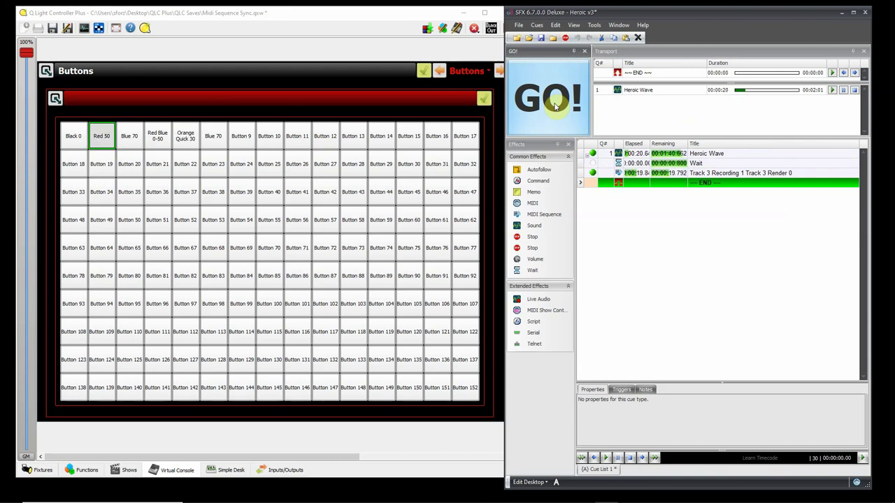
Step: Stop playback, check the light console, and collapse the Heroic Wave group into one cue
left_click(565, 38)
left_click(101, 139)
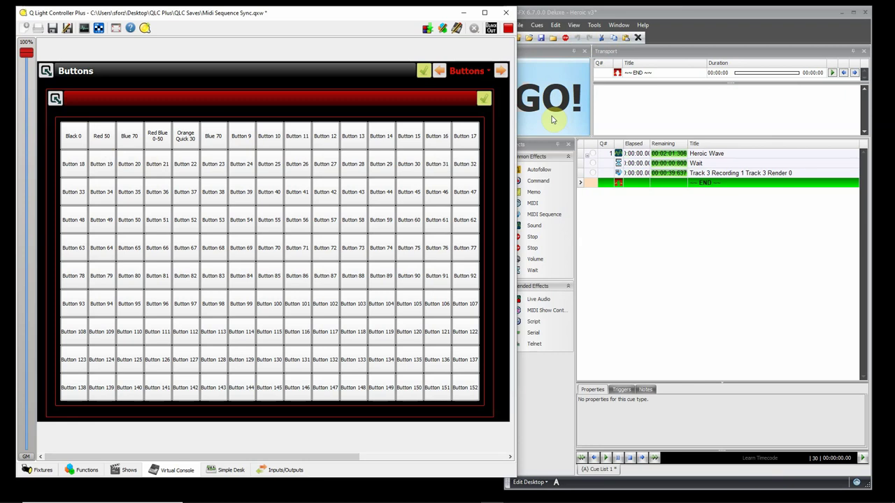
left_click(652, 17)
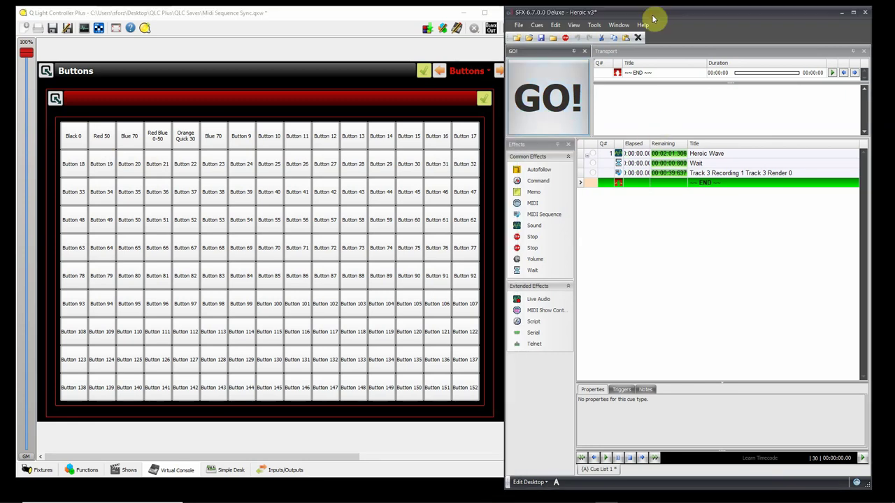
left_click(587, 154)
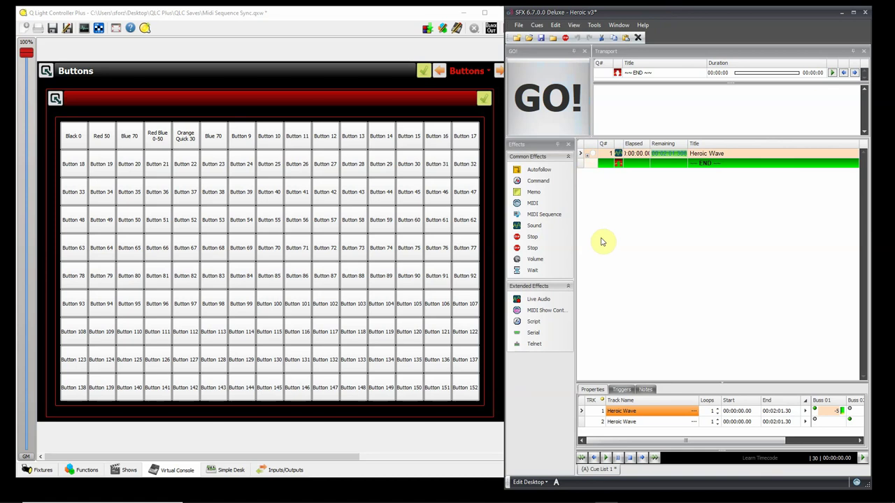
Step: Fire the grouped Heroic Wave cue, stop it, and return to the QLC+ Buttons console
left_click(593, 154)
left_click(549, 110)
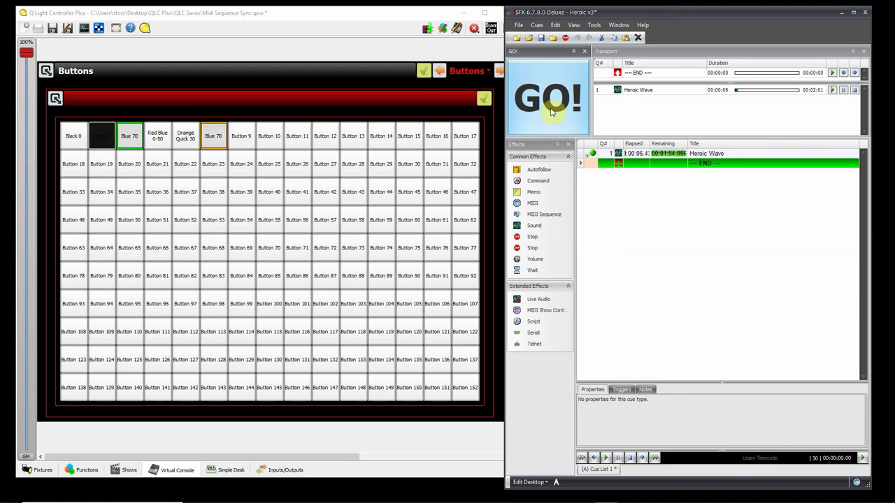
left_click(565, 37)
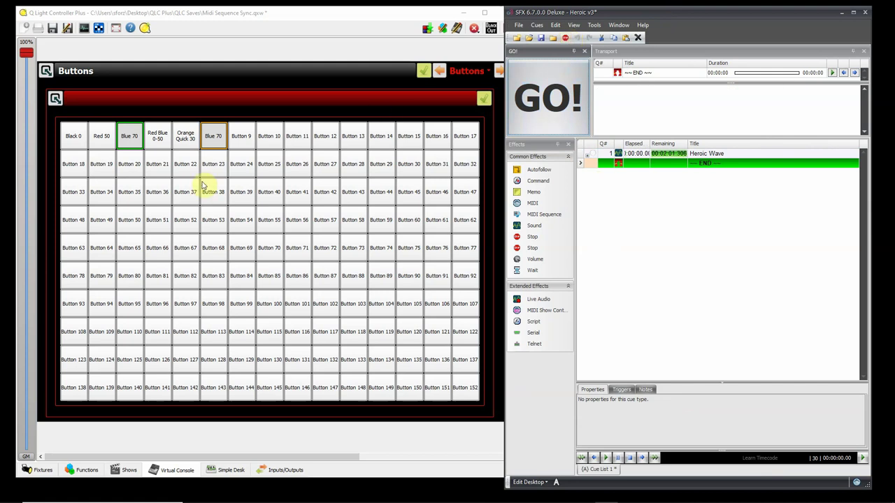
left_click(129, 135)
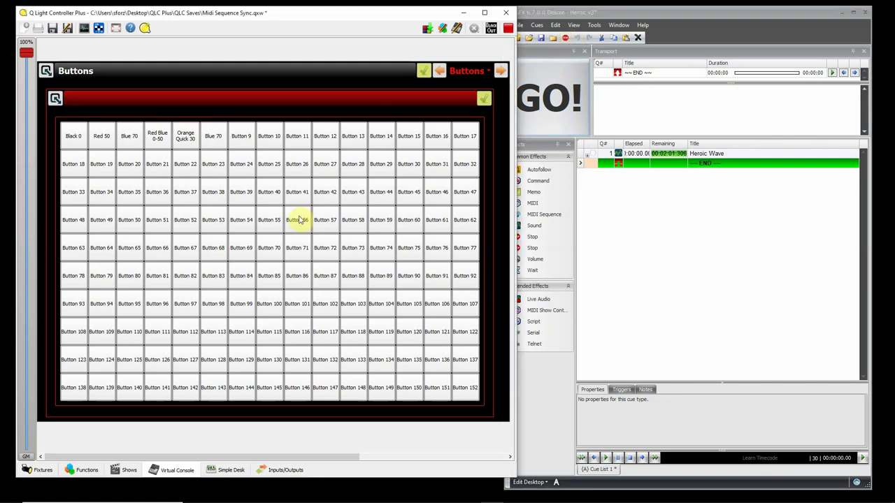